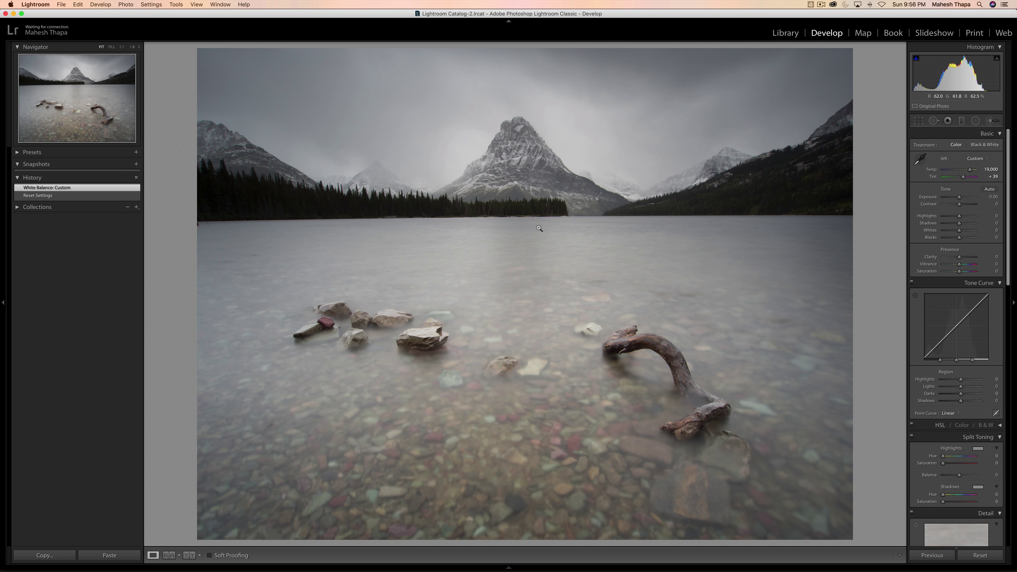
Step: Add a level graduated filter at the shoreline so that it affects the water below
{"action": "left_click", "coordinate": [961, 120]}
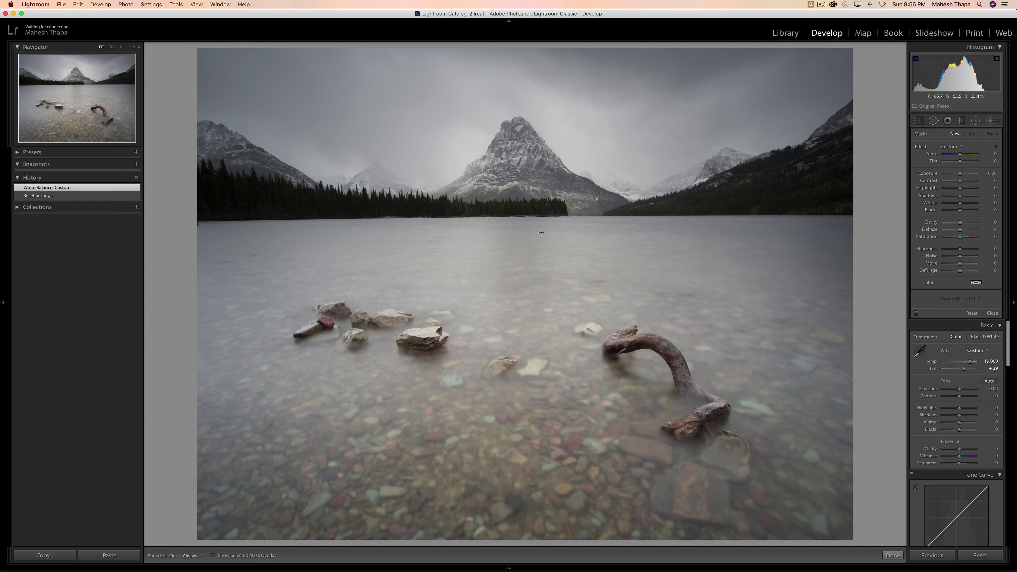
{"action": "key", "text": "shift"}
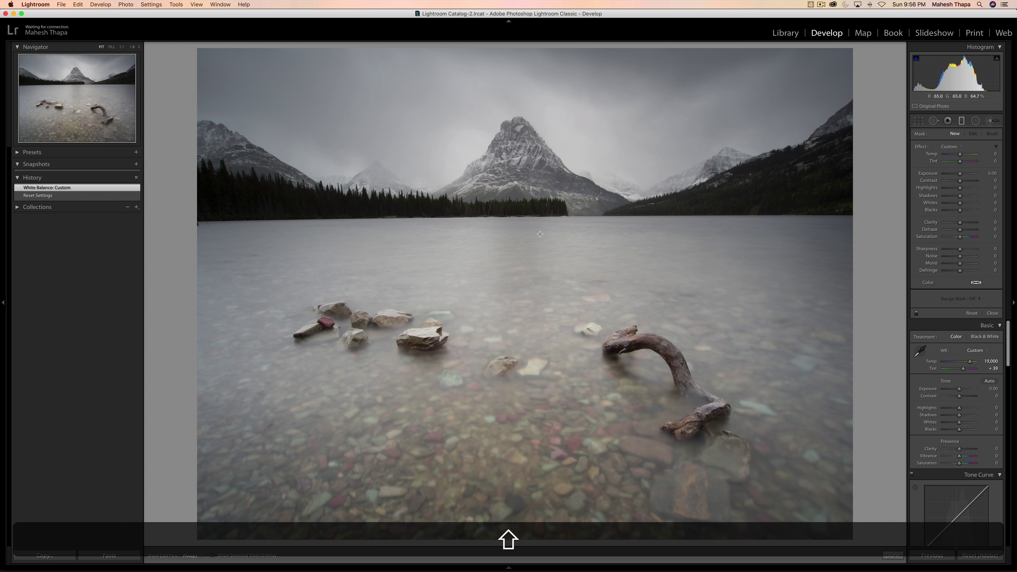
{"action": "left_click_drag", "start_coordinate": [540, 233], "coordinate": [537, 193]}
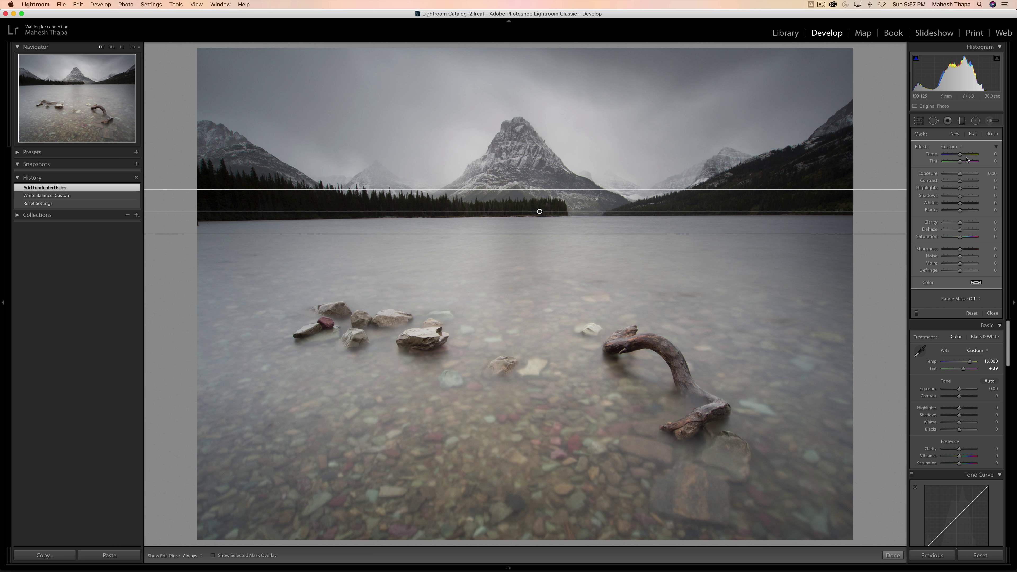
Step: Set the water filter's temperature to 10, clarity to 30, dehaze to 21 and saturation to 30
{"action": "left_click_drag", "start_coordinate": [960, 155], "coordinate": [962, 155]}
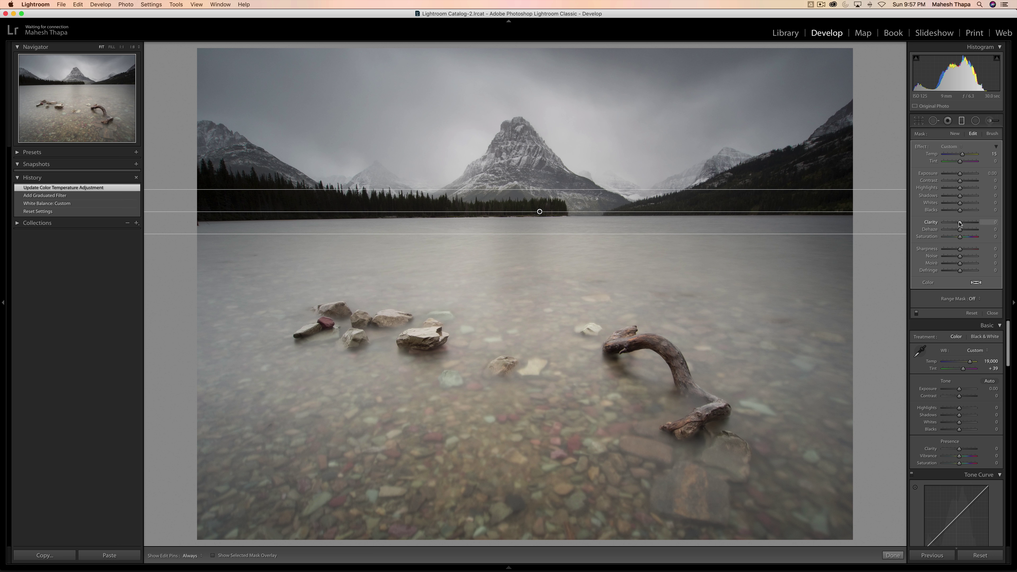
{"action": "left_click_drag", "start_coordinate": [959, 223], "coordinate": [965, 223]}
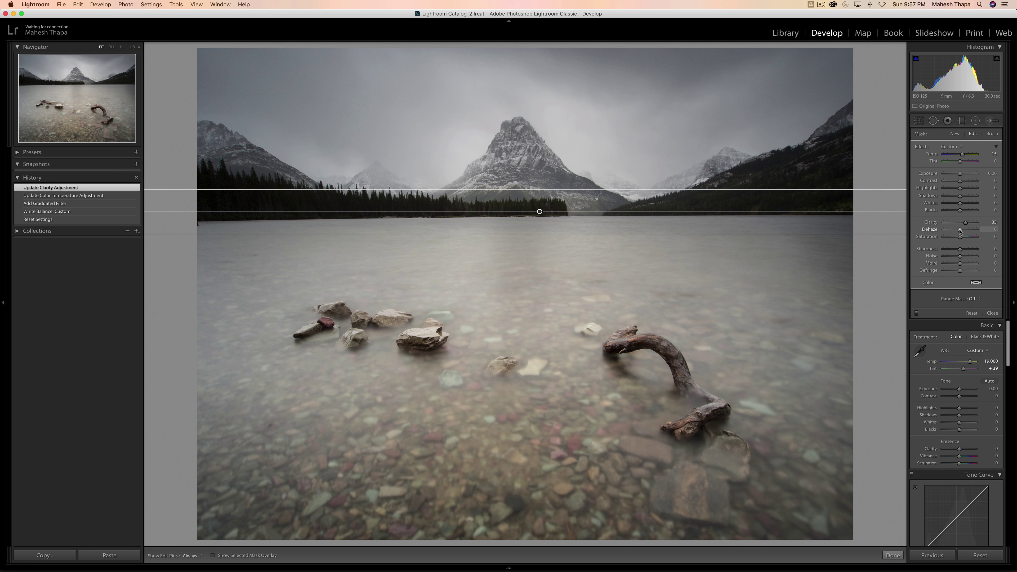
{"action": "left_click_drag", "start_coordinate": [959, 231], "coordinate": [963, 231]}
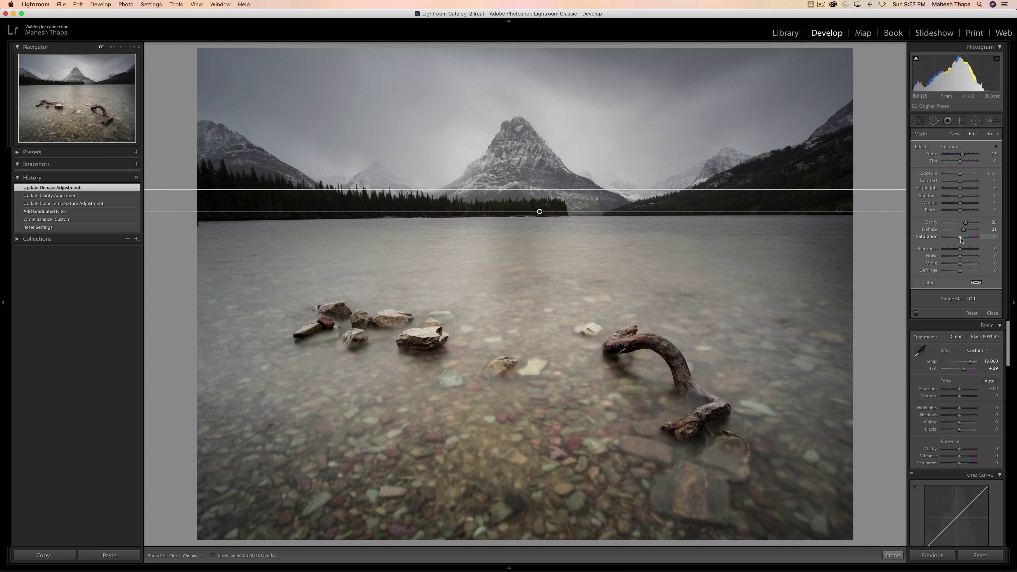
{"action": "left_click_drag", "start_coordinate": [960, 237], "coordinate": [964, 238]}
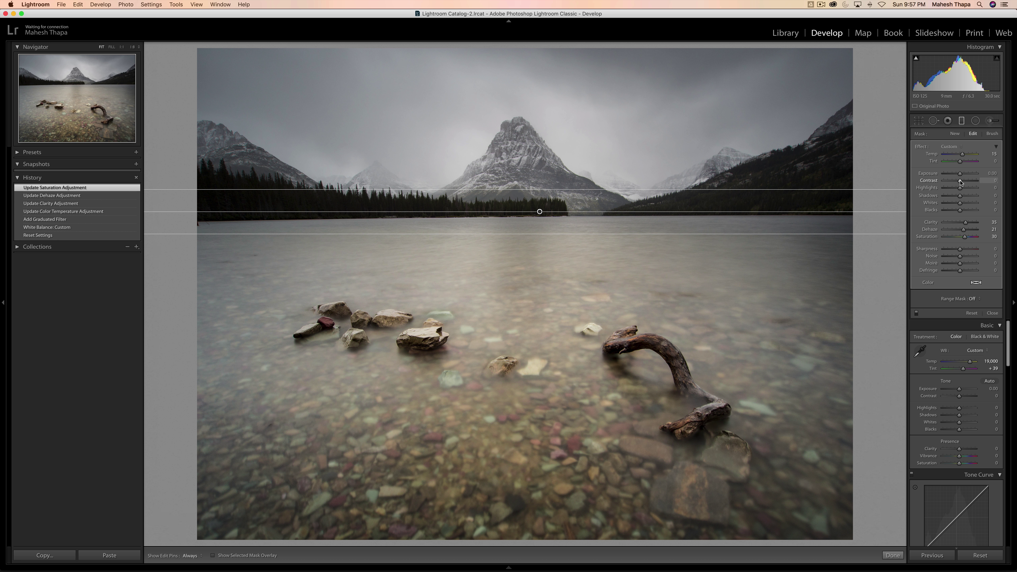
Step: Set the water filter's contrast to 15, shadows to 39 and highlights to -32, and finish editing that filter
{"action": "left_click_drag", "start_coordinate": [960, 181], "coordinate": [962, 182]}
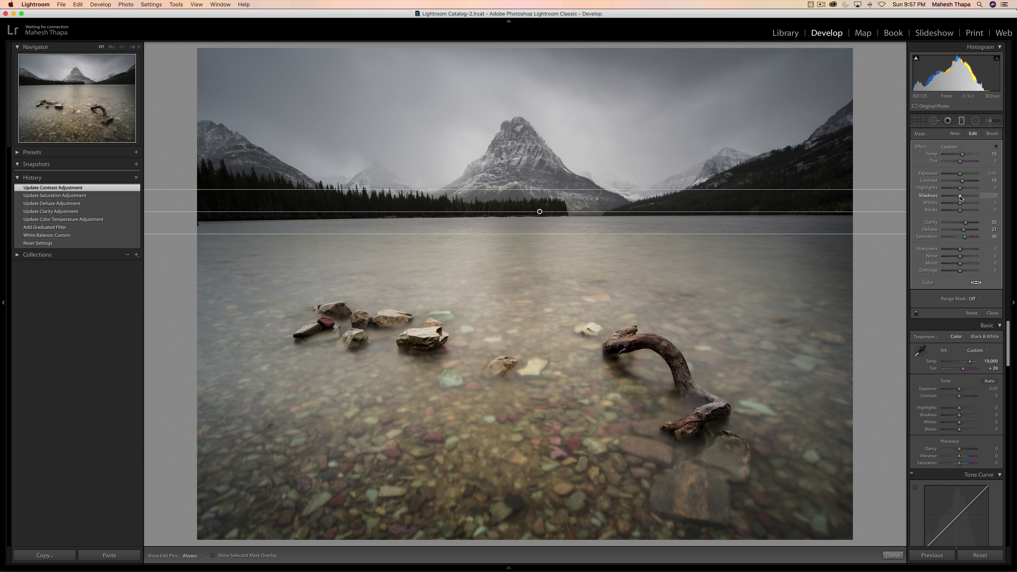
{"action": "left_click_drag", "start_coordinate": [960, 197], "coordinate": [955, 188]}
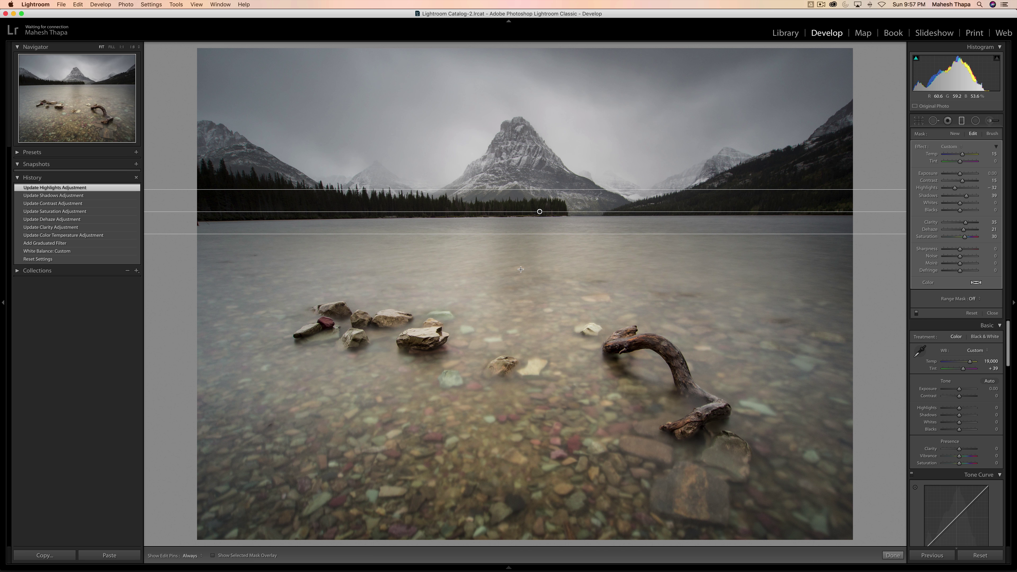
{"action": "left_click", "coordinate": [961, 121]}
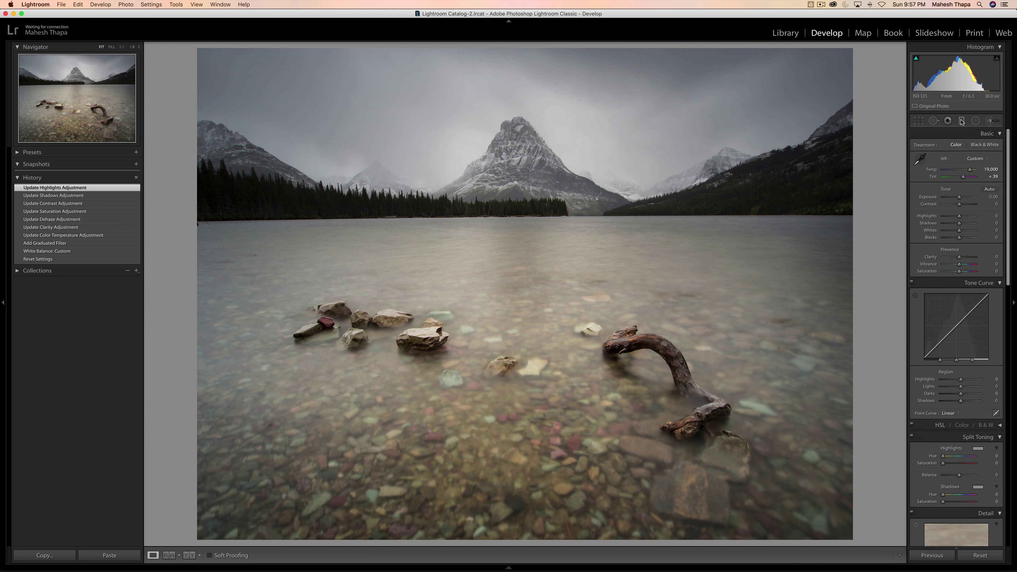
Step: Add a second level graduated filter that affects the sky, fading out across the mountain base and shoreline
{"action": "left_click", "coordinate": [962, 120]}
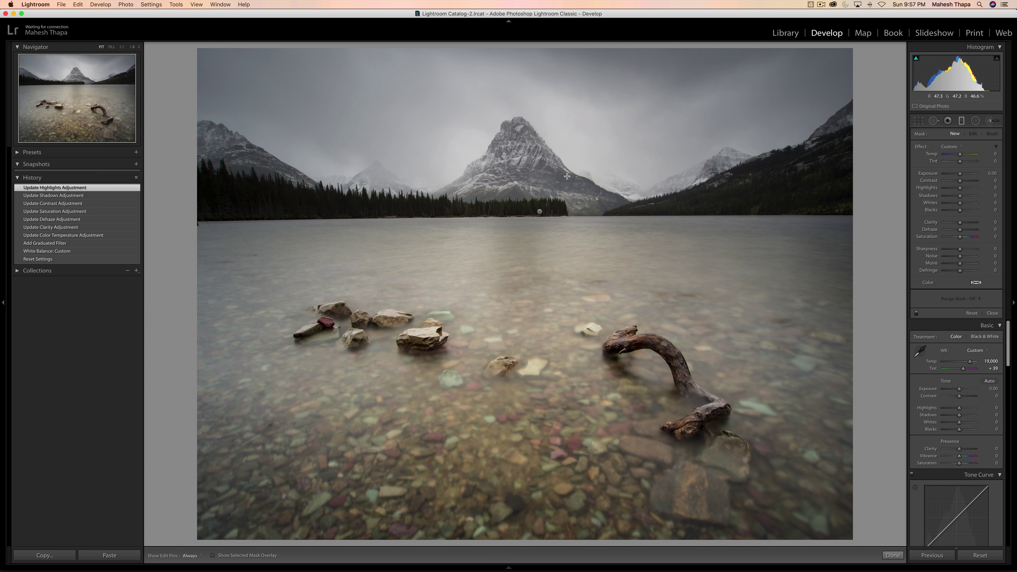
{"action": "key", "text": "shift"}
{"action": "left_click_drag", "start_coordinate": [566, 170], "coordinate": [575, 234]}
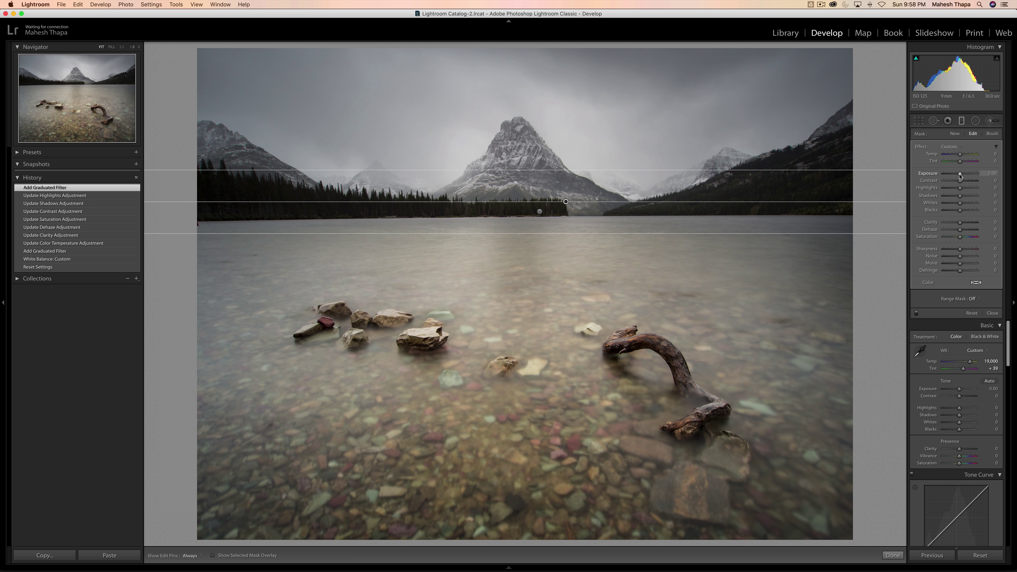
Step: Set the sky filter's exposure to -0.51, contrast to 33 and clarity to 1
{"action": "left_click_drag", "start_coordinate": [960, 176], "coordinate": [958, 175]}
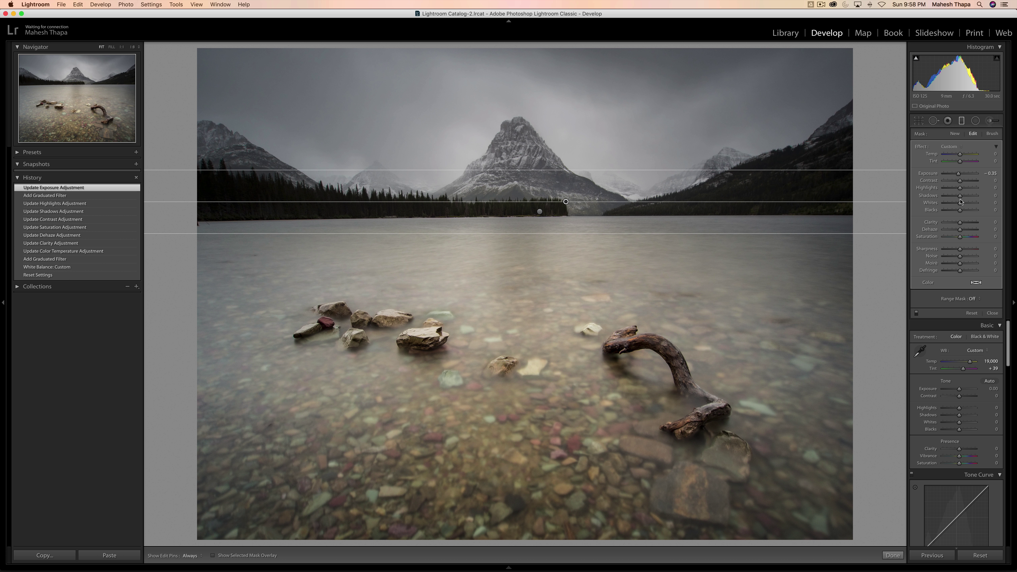
{"action": "left_click_drag", "start_coordinate": [959, 182], "coordinate": [965, 182]}
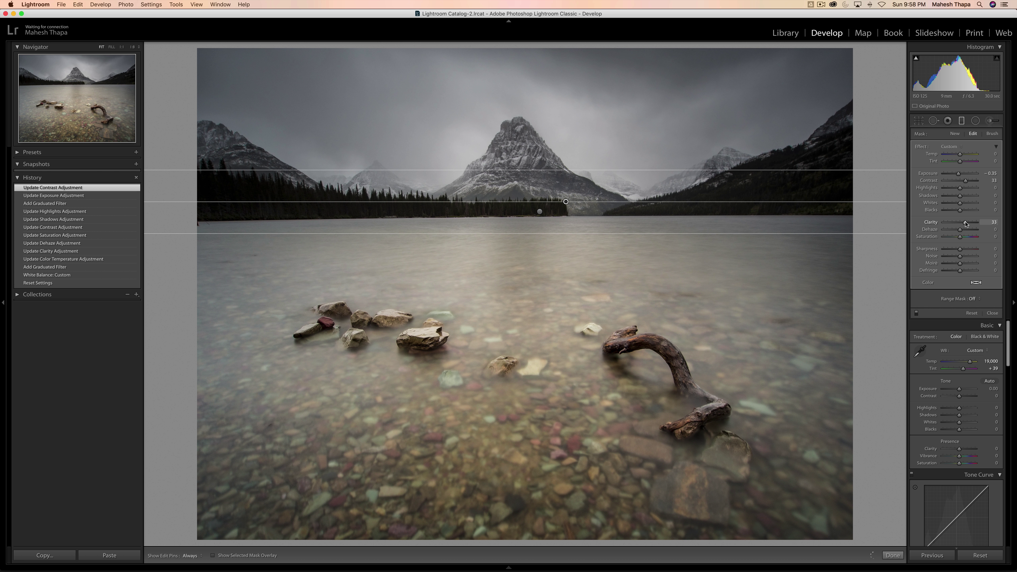
{"action": "mouse_move", "coordinate": [962, 224]}
{"action": "left_mouse_down"}
{"action": "mouse_move", "coordinate": [976, 222]}
{"action": "mouse_move", "coordinate": [967, 224]}
{"action": "left_mouse_up"}
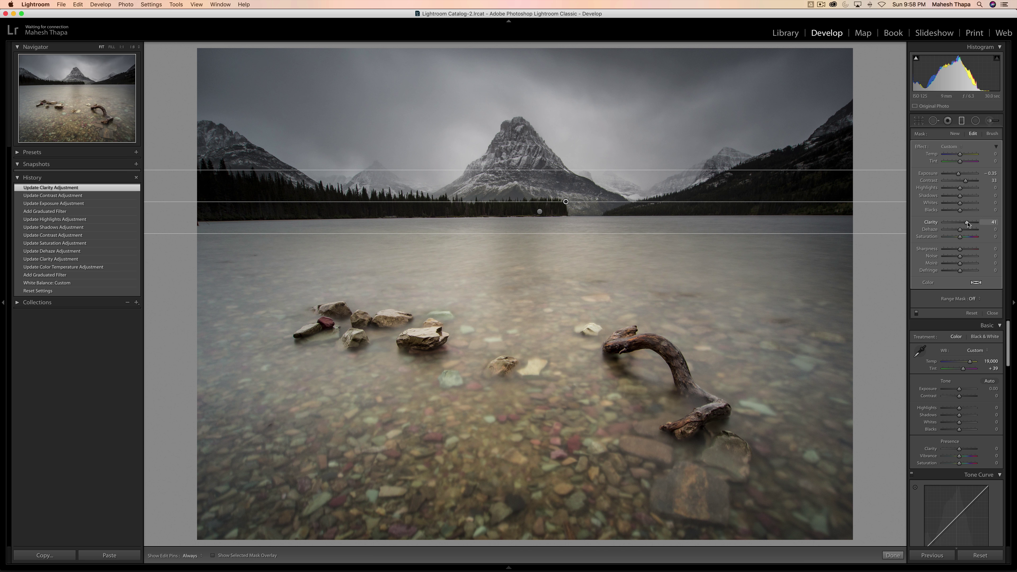
{"action": "left_click_drag", "start_coordinate": [967, 223], "coordinate": [960, 224]}
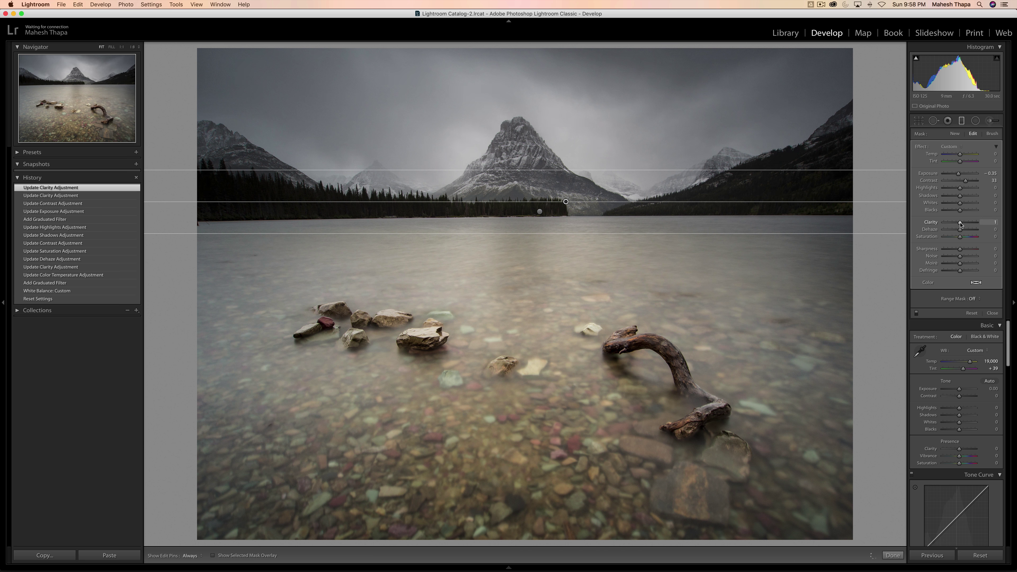
Step: Move the sky filter up to the middle of the central peak and tilt it downward to the right
{"action": "left_click_drag", "start_coordinate": [282, 202], "coordinate": [281, 188]}
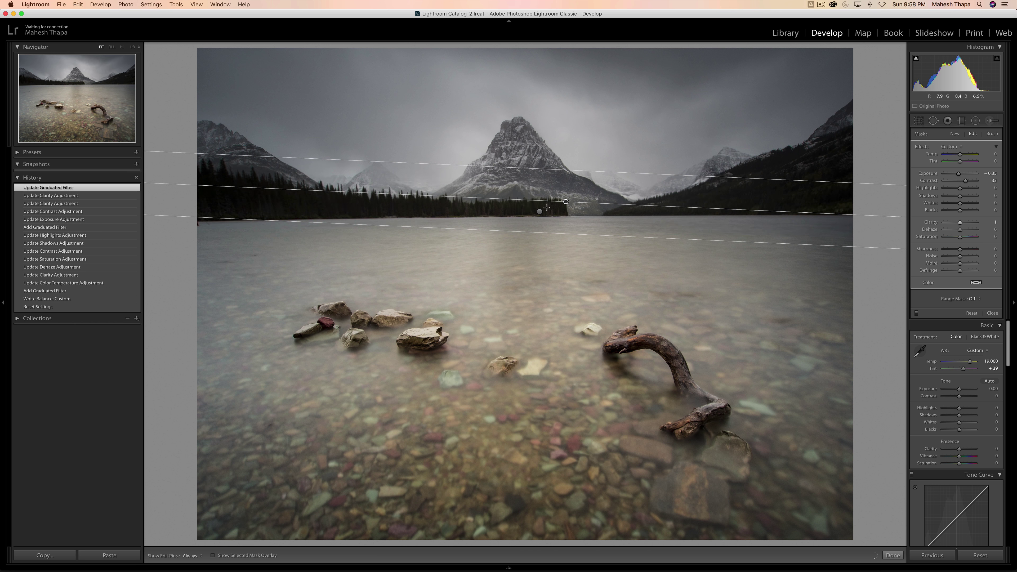
{"action": "left_click_drag", "start_coordinate": [566, 202], "coordinate": [569, 161]}
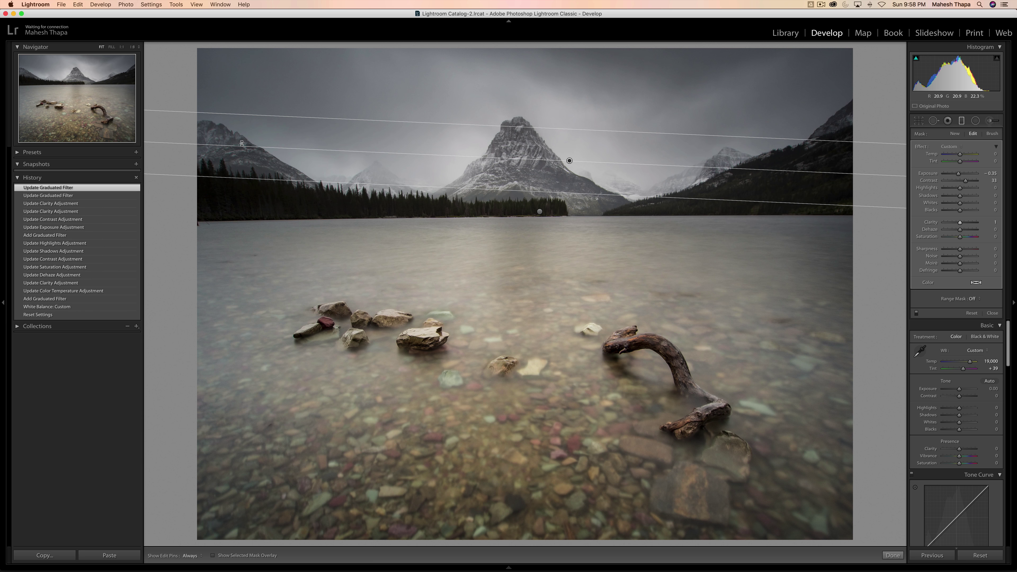
{"action": "left_click_drag", "start_coordinate": [242, 143], "coordinate": [239, 123]}
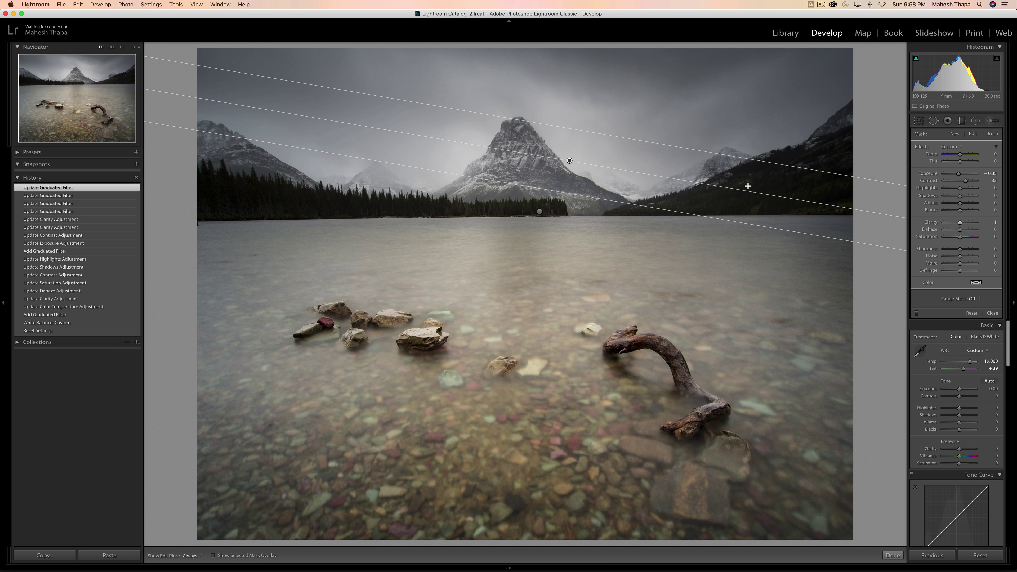
{"action": "left_click_drag", "start_coordinate": [838, 204], "coordinate": [841, 198]}
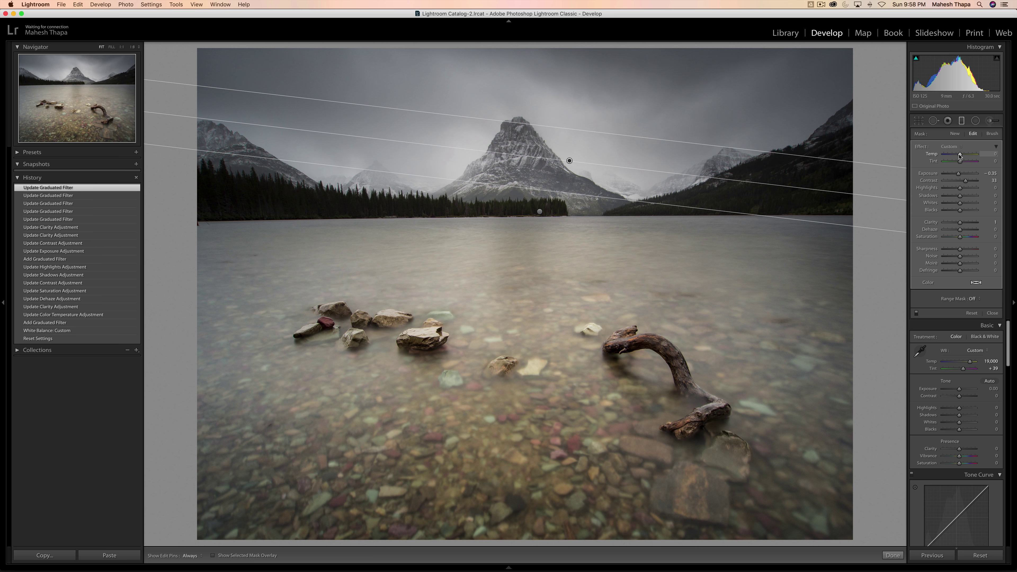
Step: Set the sky filter's temperature to 10 and dehaze to 9, and finish editing that filter
{"action": "left_click_drag", "start_coordinate": [961, 155], "coordinate": [963, 157]}
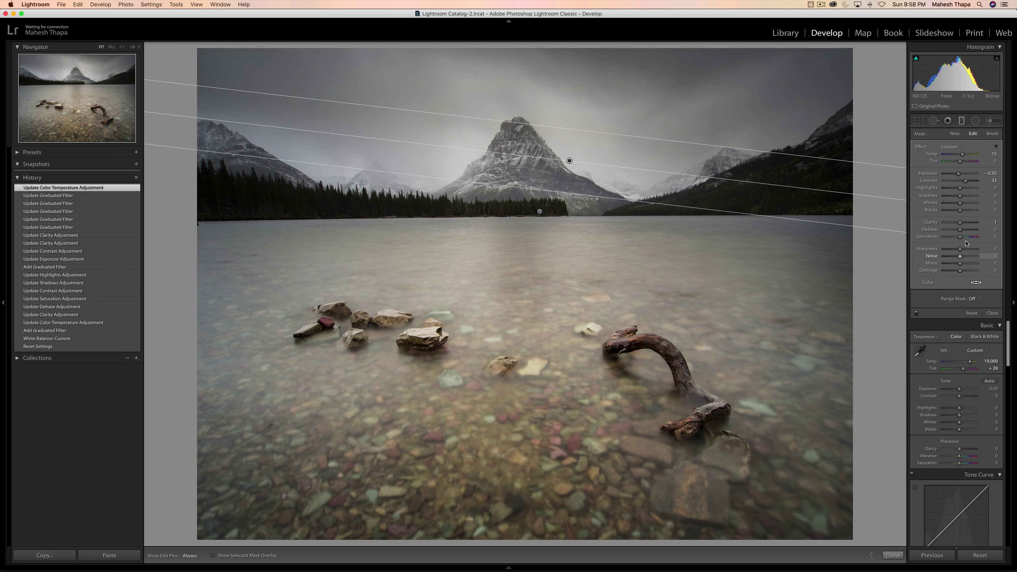
{"action": "left_click_drag", "start_coordinate": [960, 231], "coordinate": [961, 231]}
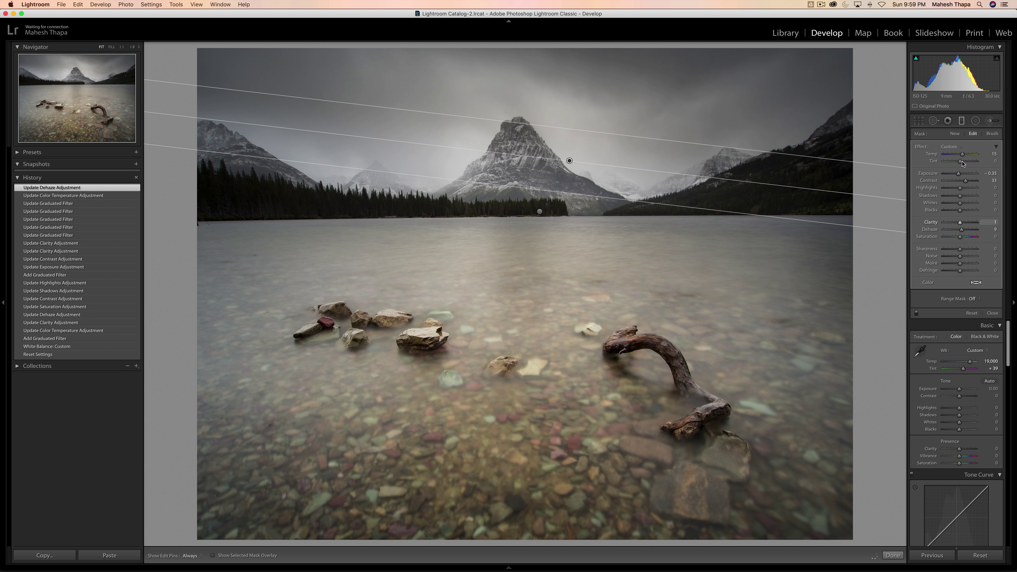
{"action": "left_click", "coordinate": [961, 121]}
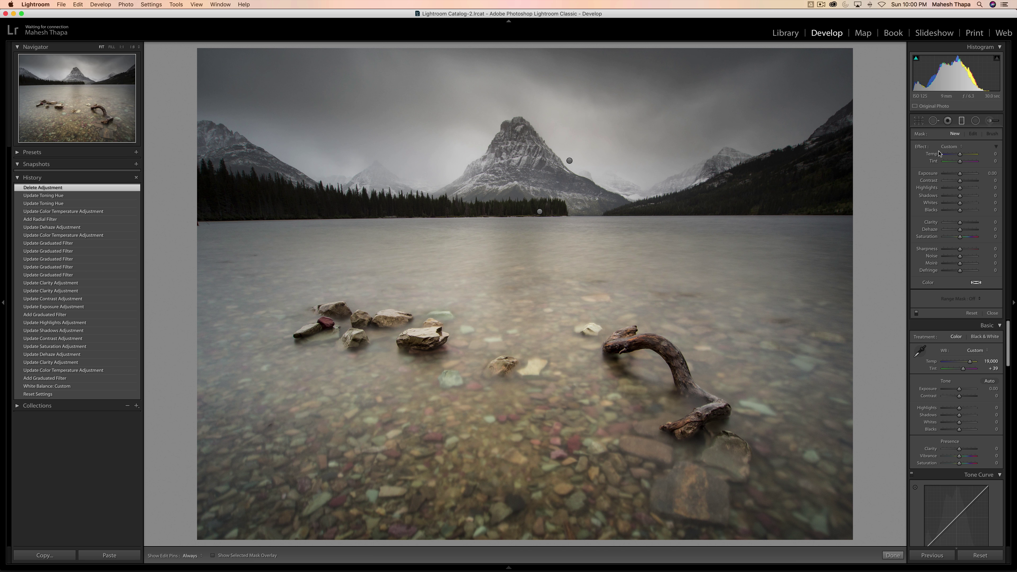
Step: Prepare a new radial filter with temperature 33, exposure 0.60, contrast 12 and a yellow color tint
{"action": "left_click", "coordinate": [975, 122]}
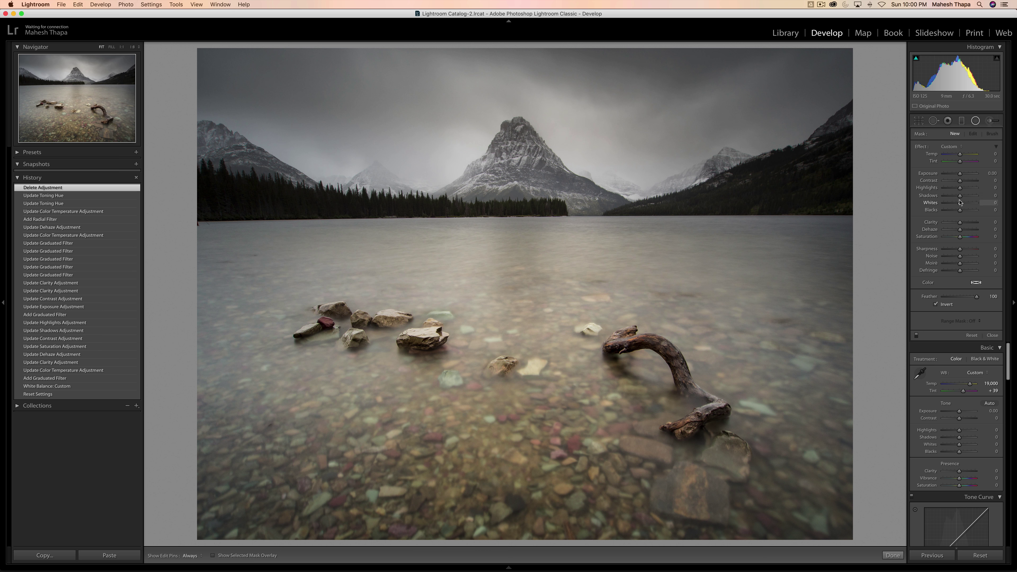
{"action": "left_click_drag", "start_coordinate": [960, 155], "coordinate": [965, 155]}
{"action": "left_click_drag", "start_coordinate": [959, 174], "coordinate": [960, 175]}
{"action": "left_click_drag", "start_coordinate": [960, 182], "coordinate": [962, 182]}
{"action": "left_click", "coordinate": [974, 283]}
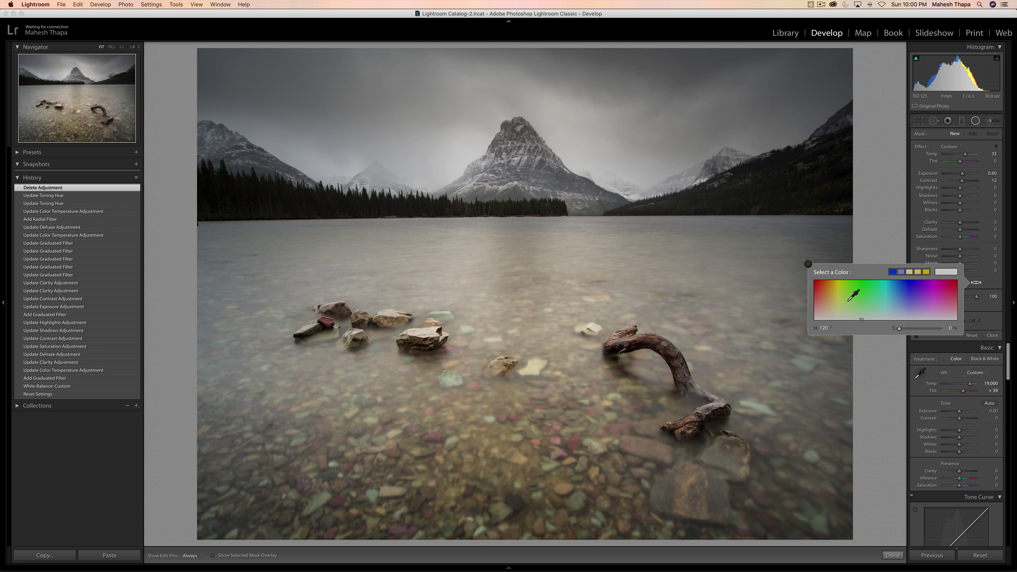
{"action": "left_click", "coordinate": [837, 298]}
{"action": "left_click", "coordinate": [807, 265]}
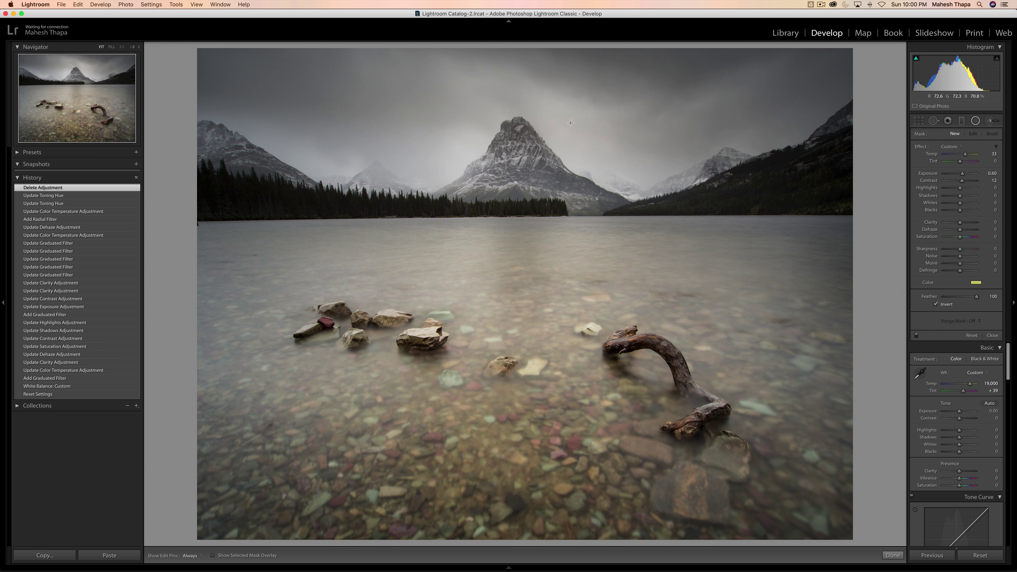
Step: Draw a circular radial filter in the sky just right of the peak, with exposure 1.44 and temperature 60
{"action": "key", "text": "shift"}
{"action": "left_click_drag", "start_coordinate": [572, 124], "coordinate": [674, 172]}
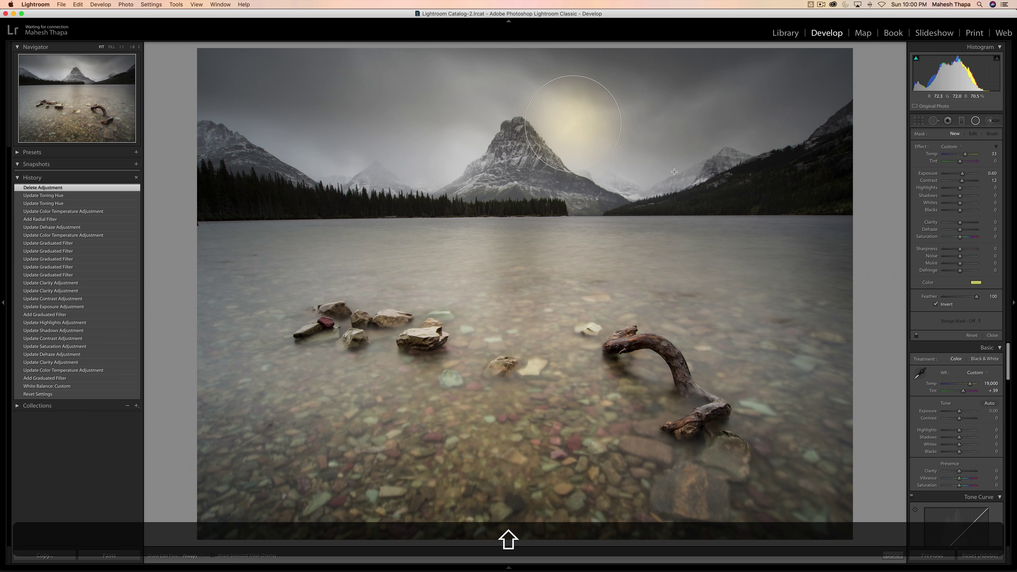
{"action": "left_click_drag", "start_coordinate": [674, 171], "coordinate": [675, 172]}
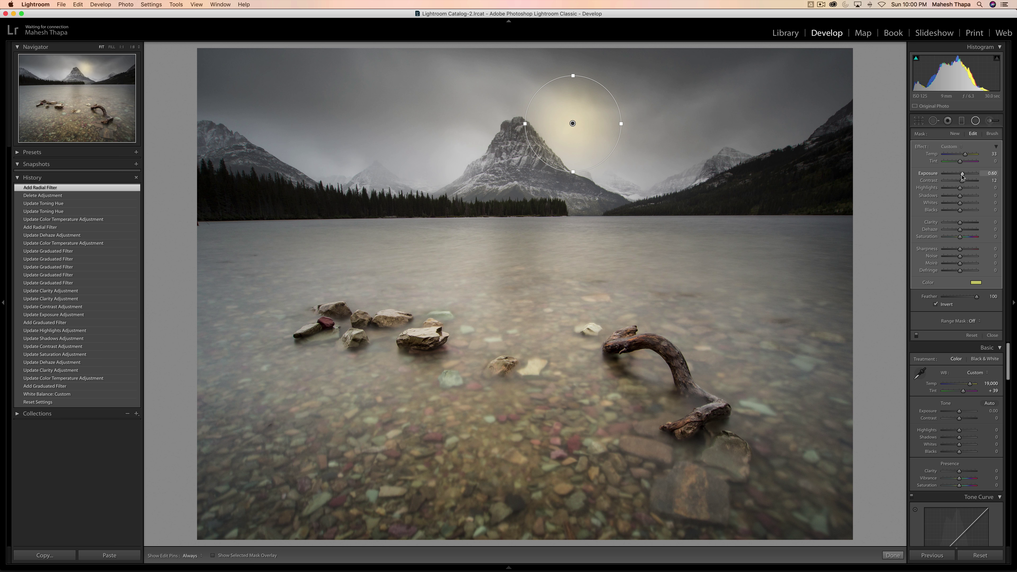
{"action": "left_click_drag", "start_coordinate": [962, 175], "coordinate": [965, 175]}
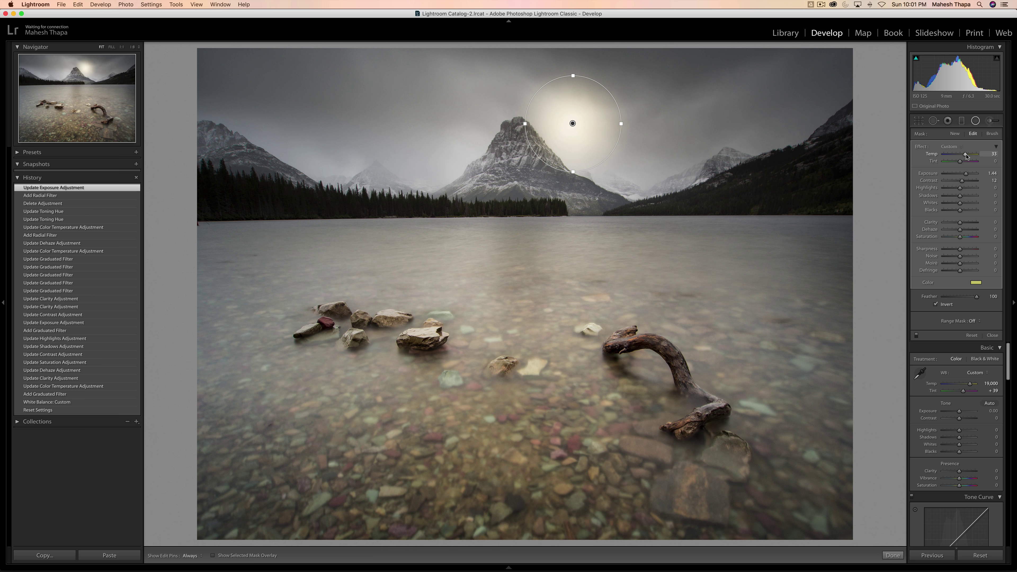
{"action": "left_click_drag", "start_coordinate": [966, 156], "coordinate": [969, 156]}
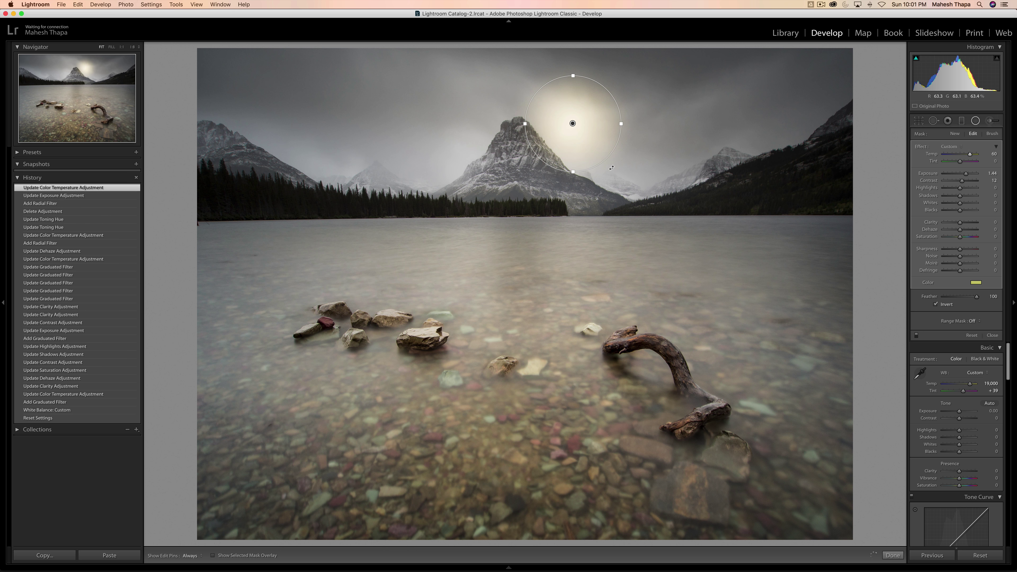
Step: Enlarge the circular glow and shift it slightly right of the peak, and finish editing that filter
{"action": "left_click_drag", "start_coordinate": [623, 127], "coordinate": [641, 129]}
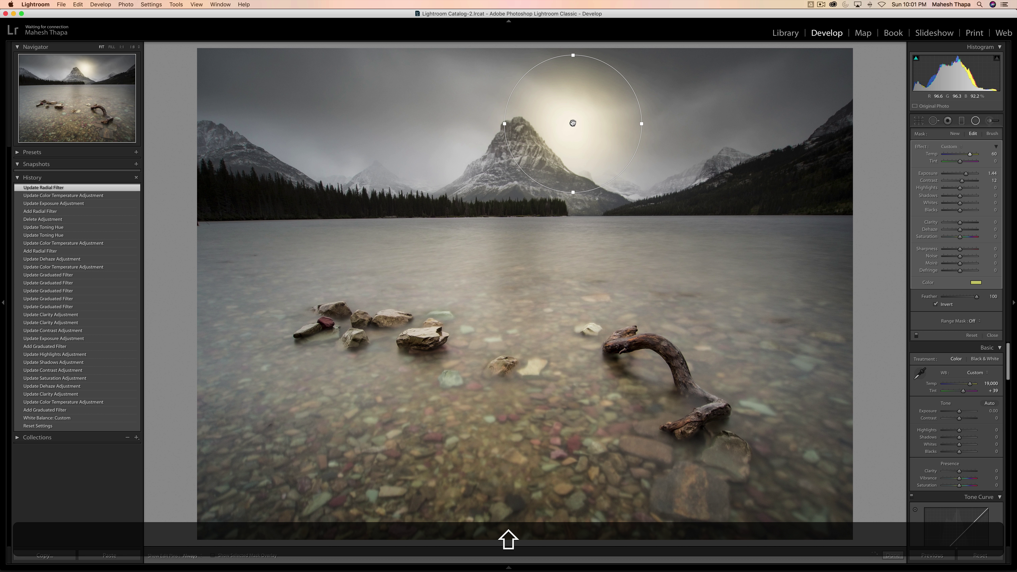
{"action": "left_click_drag", "start_coordinate": [573, 123], "coordinate": [588, 123]}
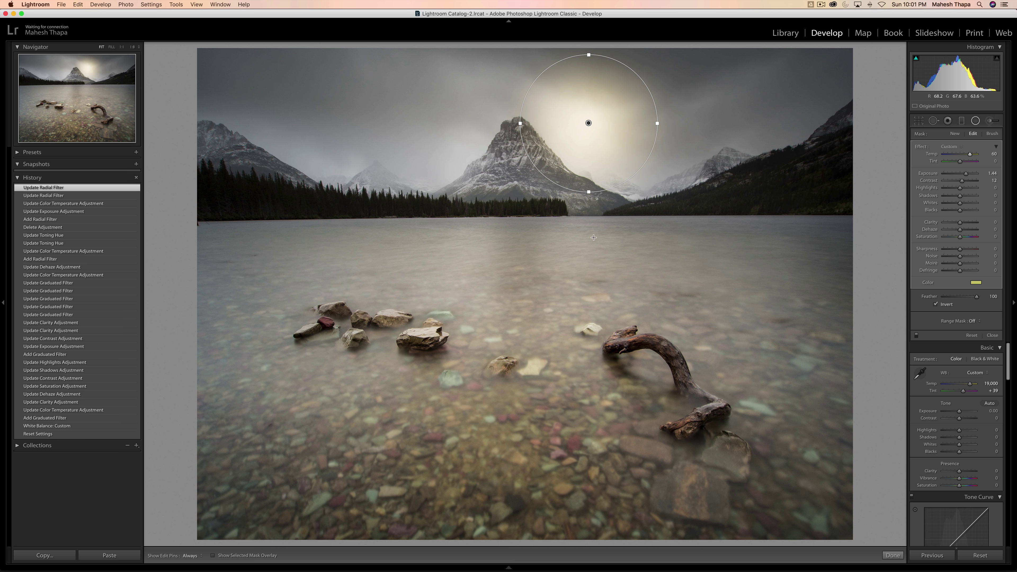
{"action": "left_click", "coordinate": [975, 122]}
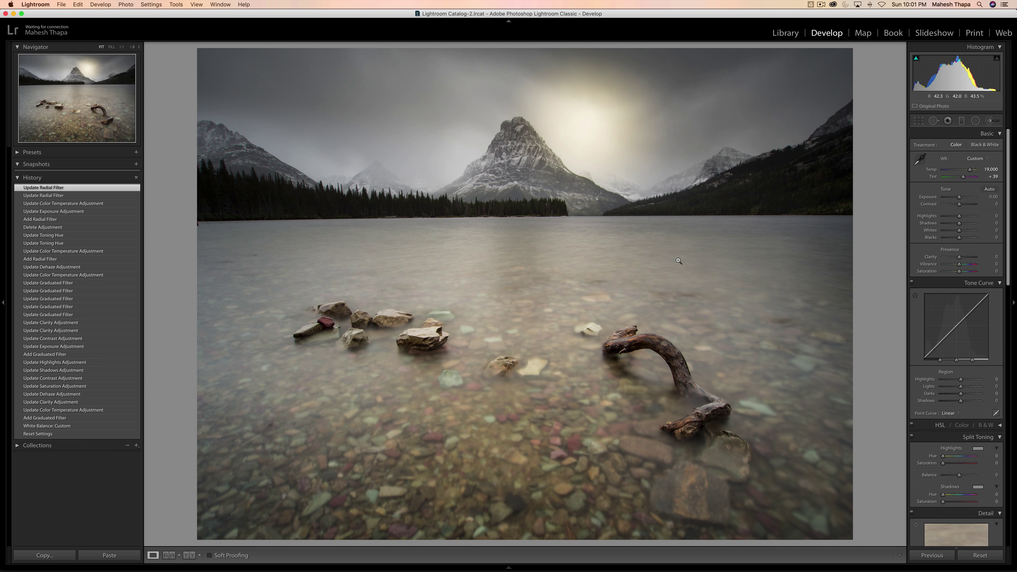
Step: Add a tall, narrow elliptical radial filter on the water directly below the sun glow as its reflection
{"action": "left_click", "coordinate": [975, 122]}
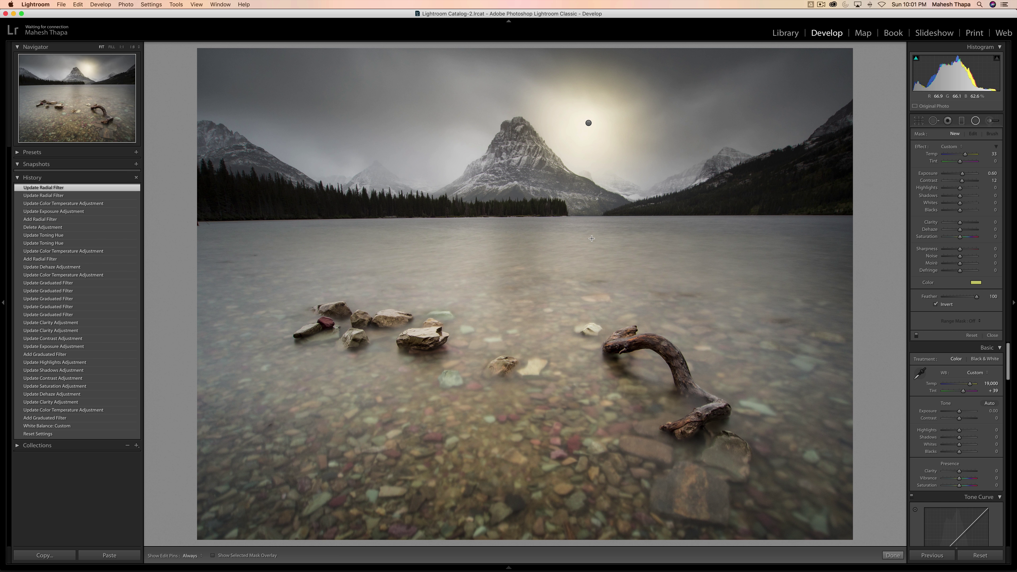
{"action": "left_click_drag", "start_coordinate": [591, 239], "coordinate": [631, 359]}
{"action": "left_click_drag", "start_coordinate": [592, 239], "coordinate": [590, 276]}
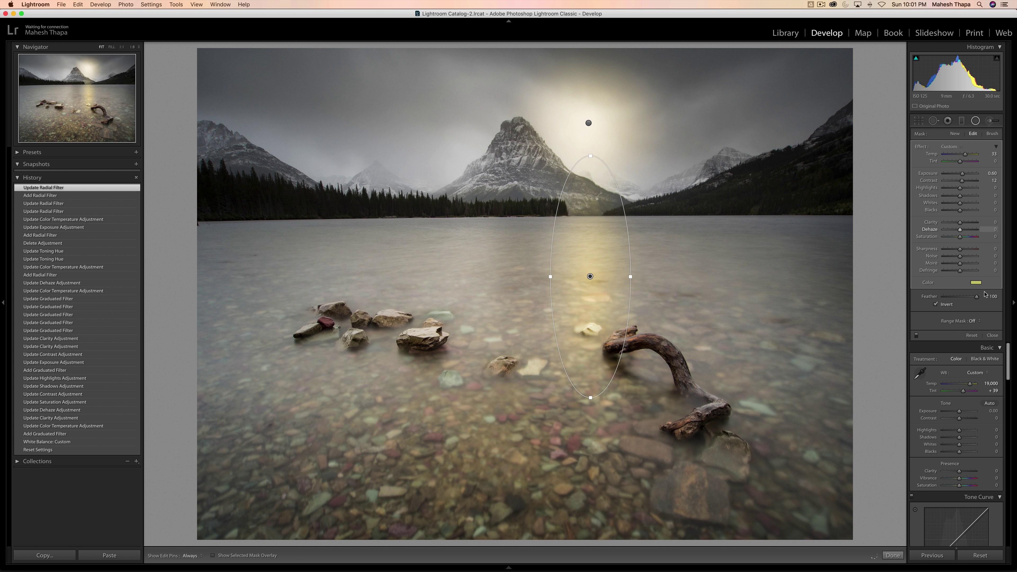
Step: Soften the water reflection filter's yellow tint to hue 59, saturation 24, and set its exposure to 1.27
{"action": "left_click", "coordinate": [977, 284]}
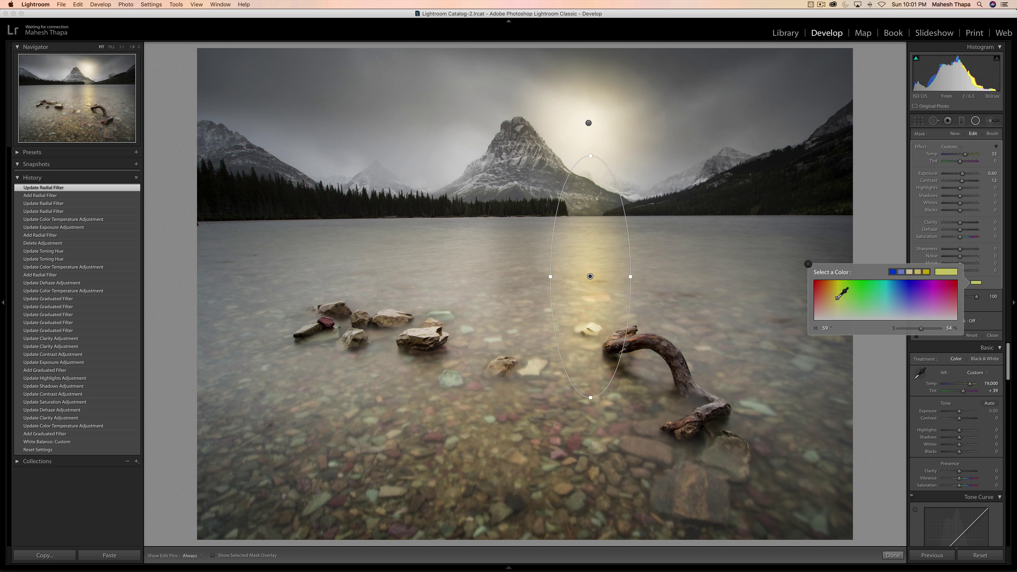
{"action": "left_click_drag", "start_coordinate": [838, 299], "coordinate": [838, 309]}
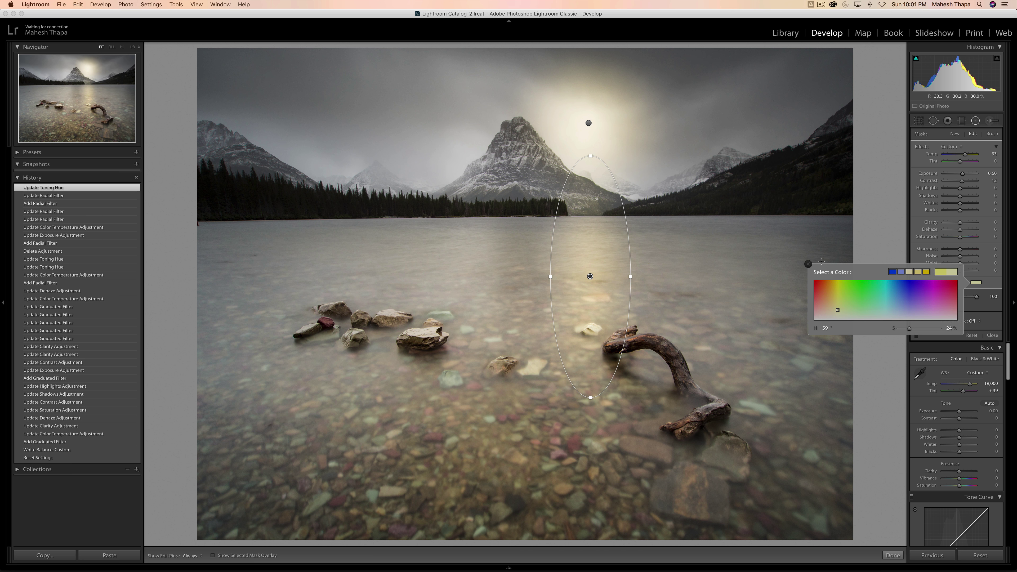
{"action": "left_click", "coordinate": [808, 263]}
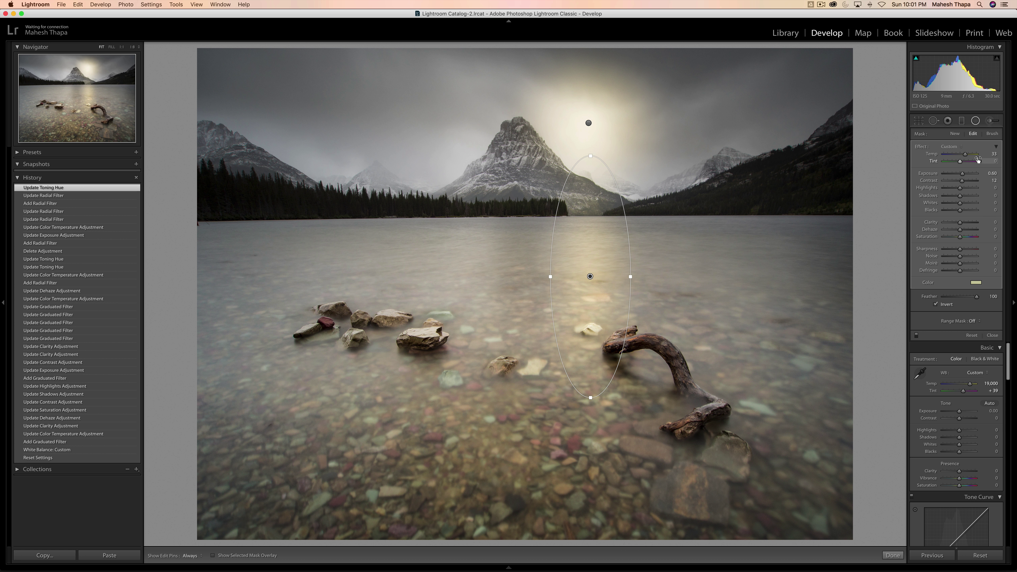
{"action": "left_click_drag", "start_coordinate": [962, 175], "coordinate": [964, 175]}
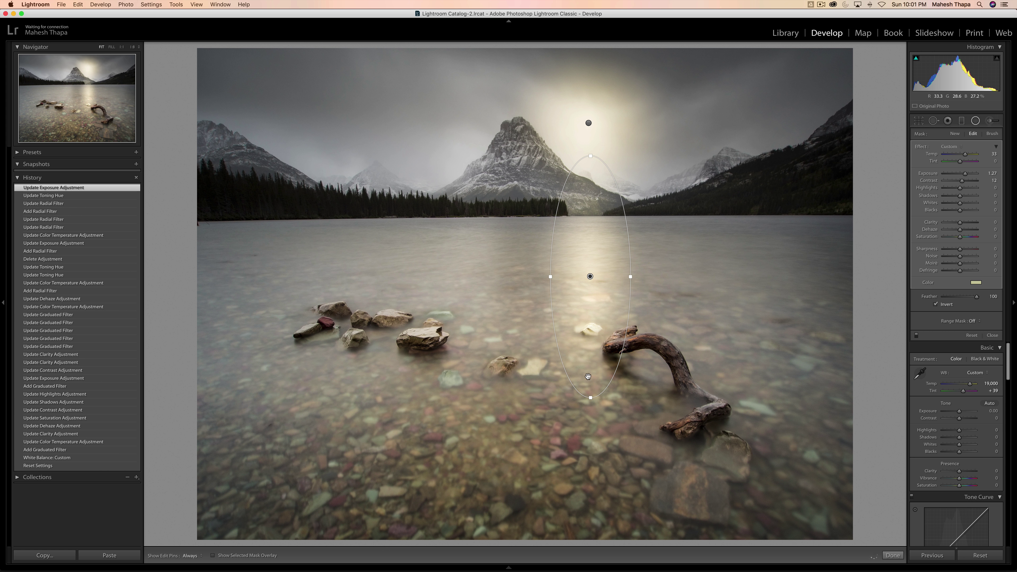
Step: Make the reflection ellipse wider and taller, shift it slightly up and right under the sun glow, and finish editing that filter
{"action": "left_click_drag", "start_coordinate": [590, 405], "coordinate": [590, 462]}
{"action": "left_click_drag", "start_coordinate": [630, 276], "coordinate": [647, 277]}
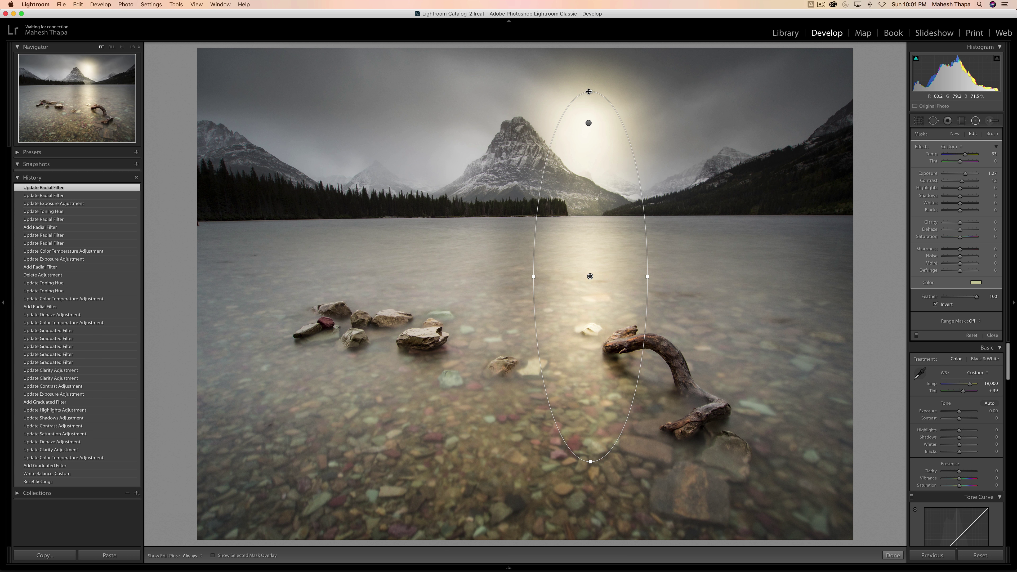
{"action": "left_click_drag", "start_coordinate": [588, 91], "coordinate": [590, 113]}
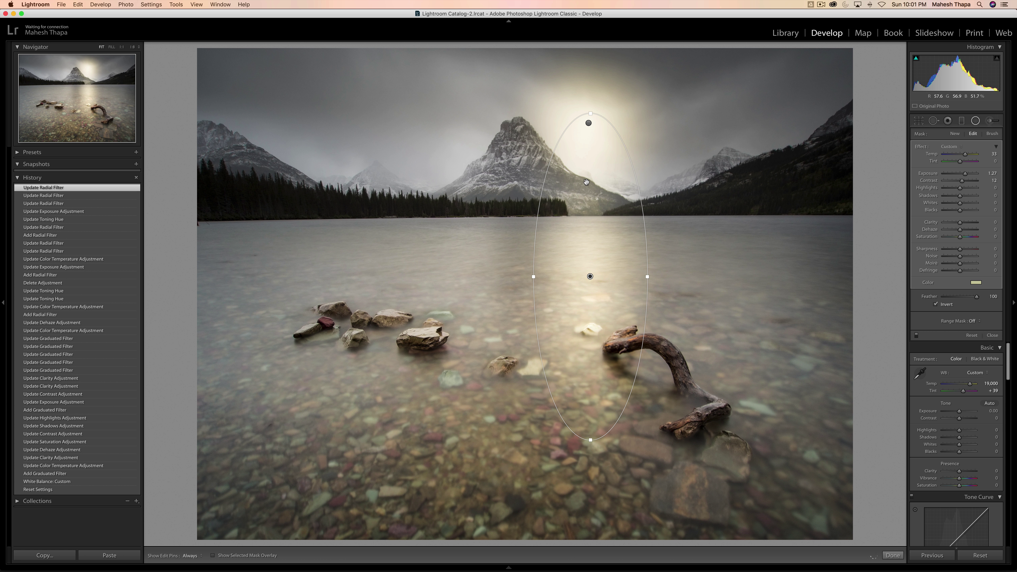
{"action": "mouse_move", "coordinate": [586, 182]}
{"action": "left_mouse_down"}
{"action": "mouse_move", "coordinate": [586, 198]}
{"action": "mouse_move", "coordinate": [590, 175]}
{"action": "left_mouse_up"}
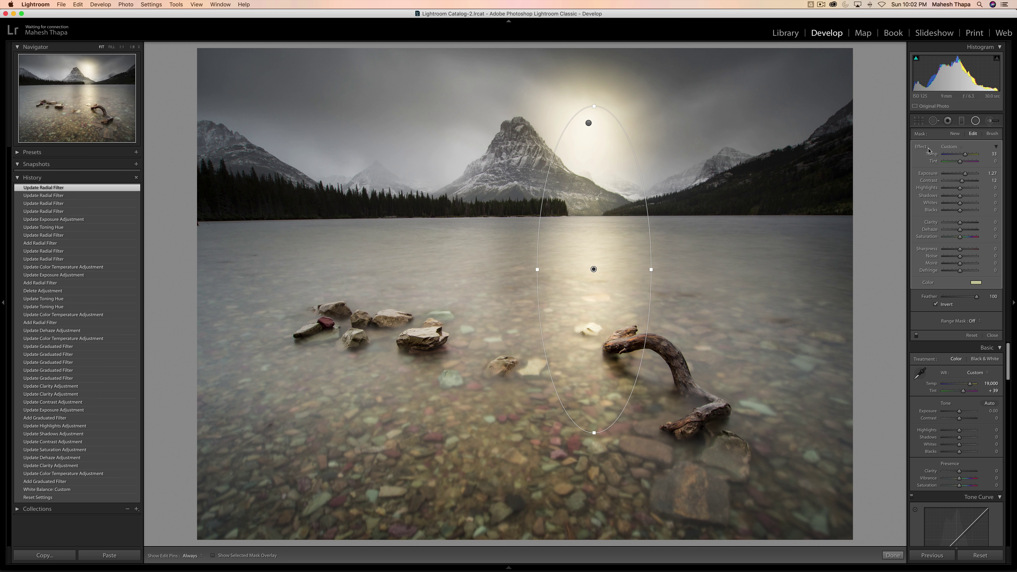
{"action": "left_click", "coordinate": [975, 122]}
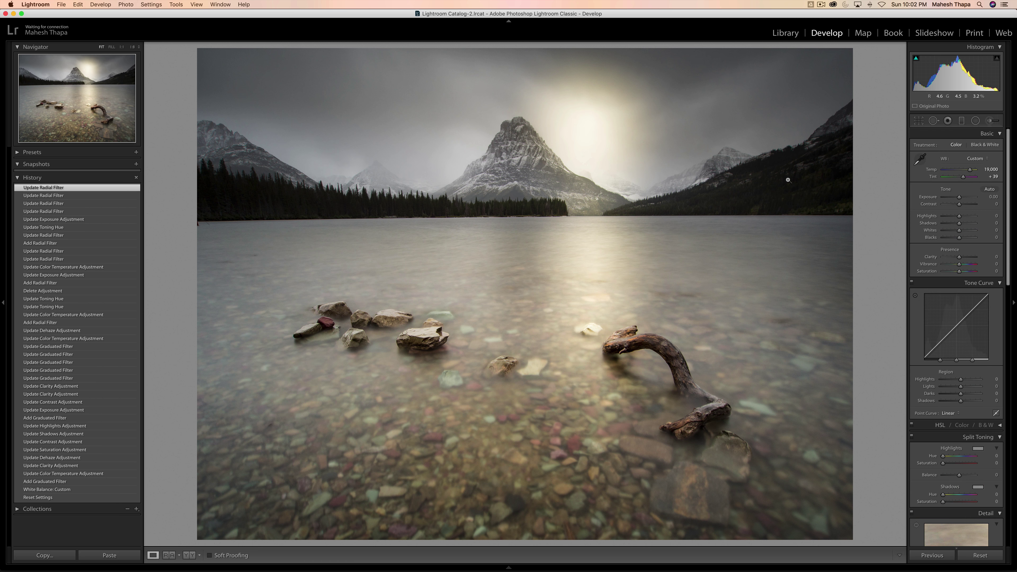
Step: Add a wide elliptical radial filter over the dark hillside on the right shore, tilted to follow the slope
{"action": "left_click", "coordinate": [976, 122]}
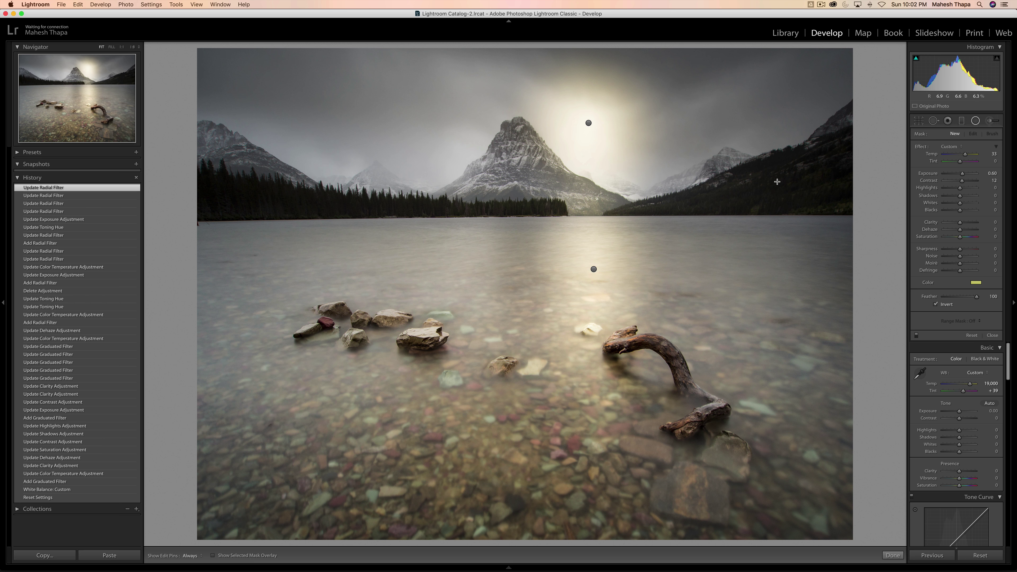
{"action": "left_click_drag", "start_coordinate": [777, 181], "coordinate": [885, 212]}
{"action": "left_click_drag", "start_coordinate": [774, 175], "coordinate": [785, 175]}
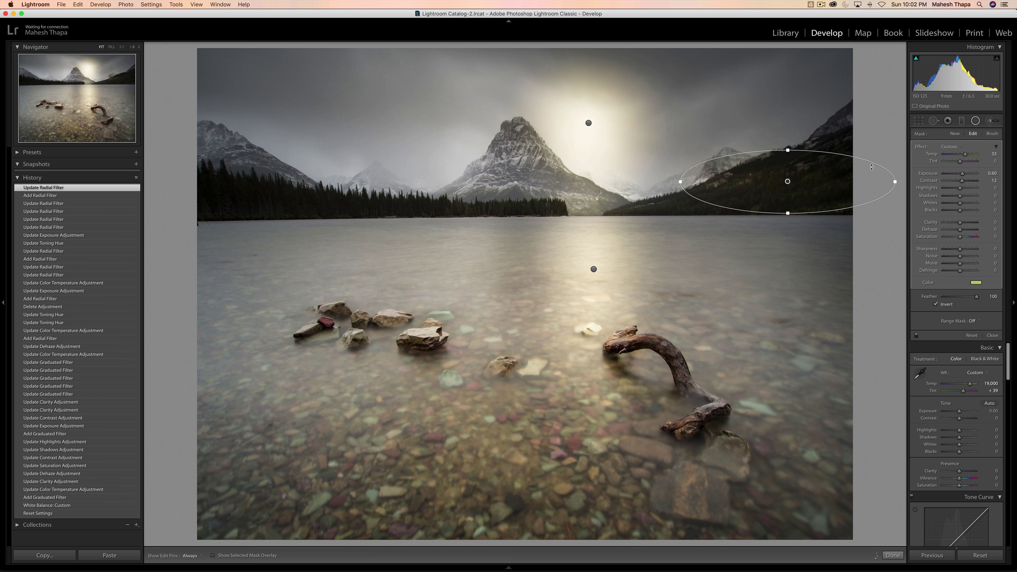
{"action": "left_click_drag", "start_coordinate": [900, 182], "coordinate": [894, 170]}
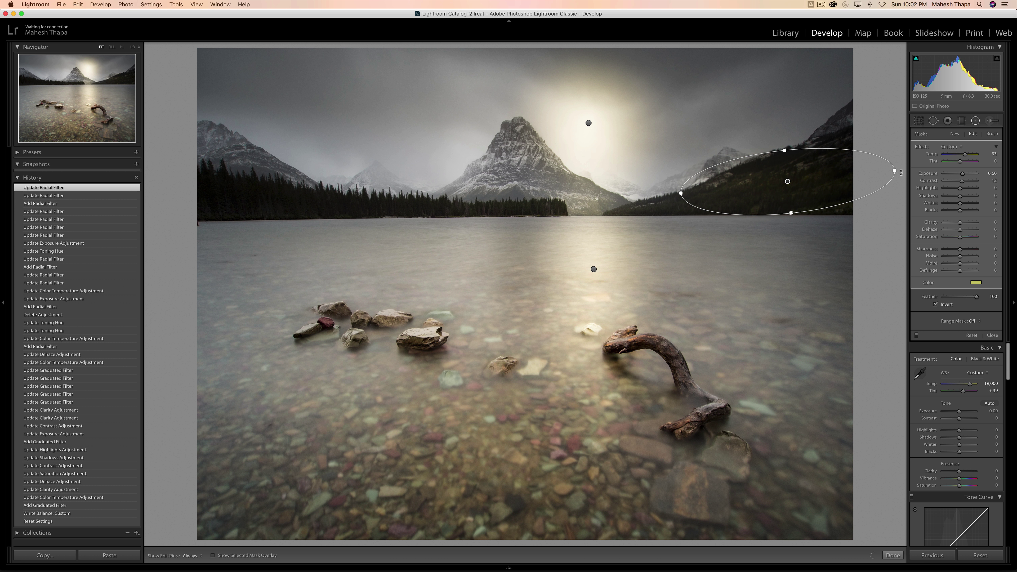
Step: Make the hillside ellipse taller, raise the filter's exposure and contrast, and set its clarity to 32
{"action": "left_click_drag", "start_coordinate": [965, 174], "coordinate": [966, 175]}
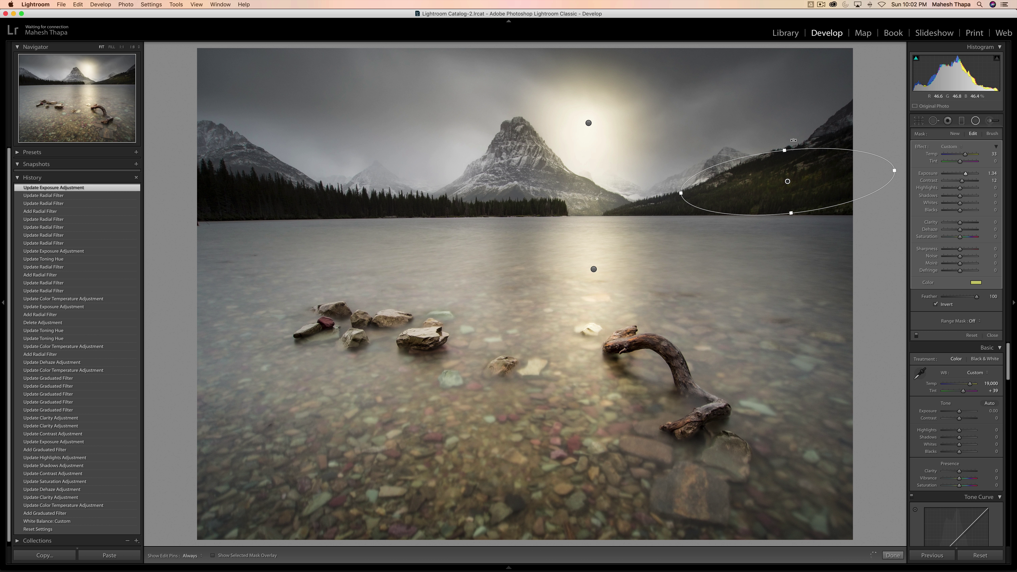
{"action": "left_click_drag", "start_coordinate": [785, 148], "coordinate": [786, 132]}
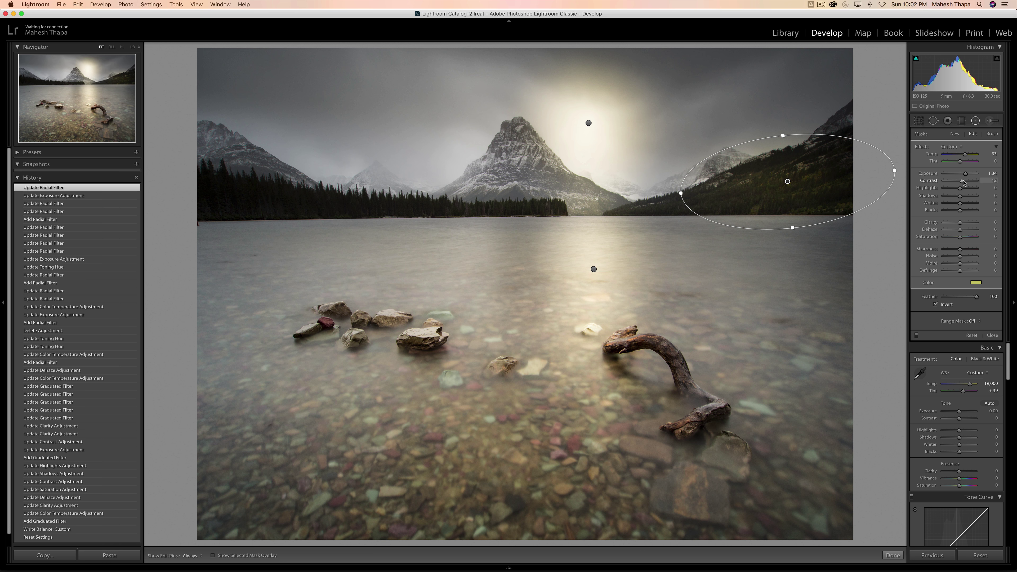
{"action": "left_click_drag", "start_coordinate": [962, 182], "coordinate": [966, 182]}
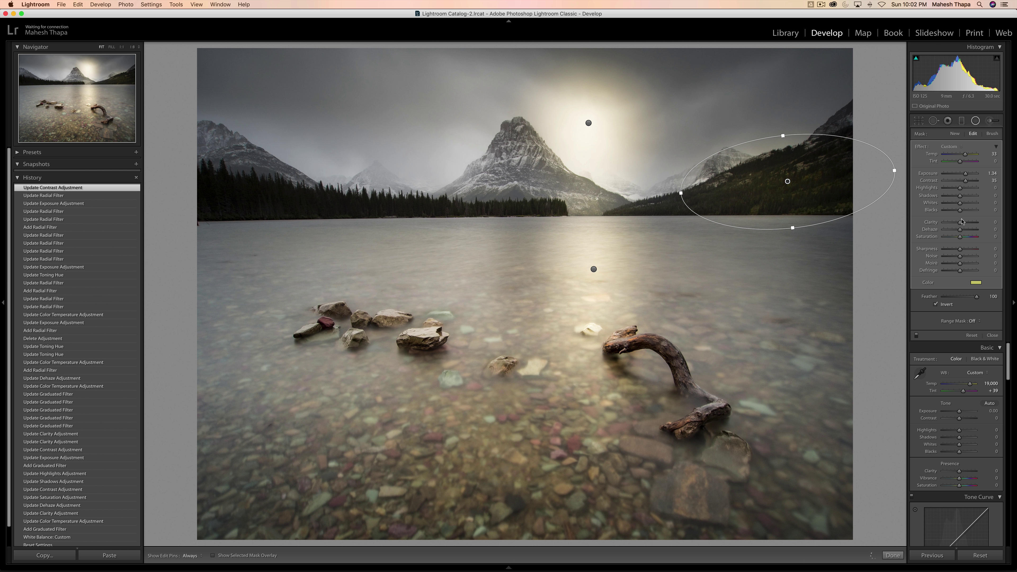
{"action": "left_click_drag", "start_coordinate": [960, 224], "coordinate": [965, 224]}
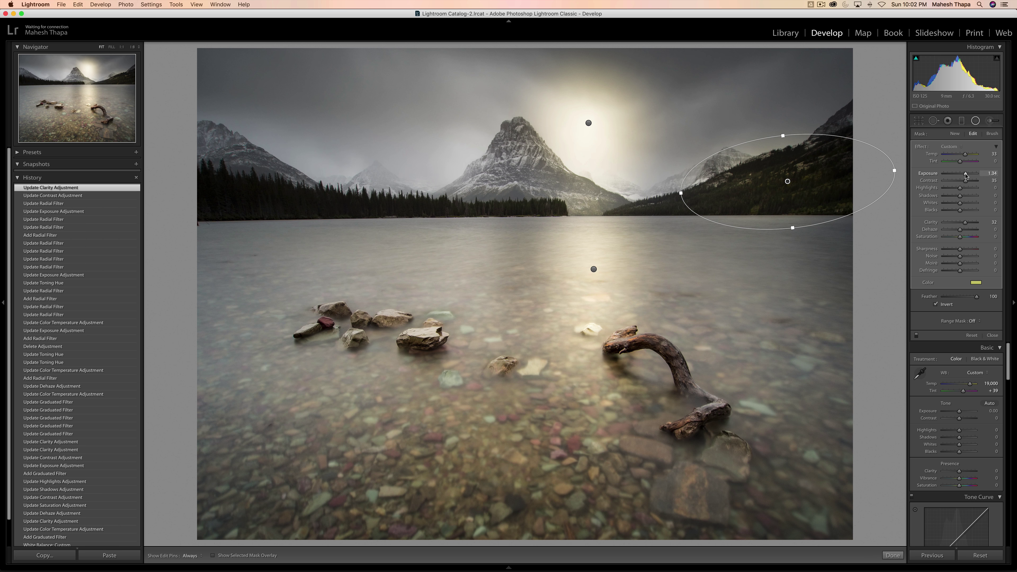
{"action": "left_click_drag", "start_coordinate": [966, 176], "coordinate": [966, 176]}
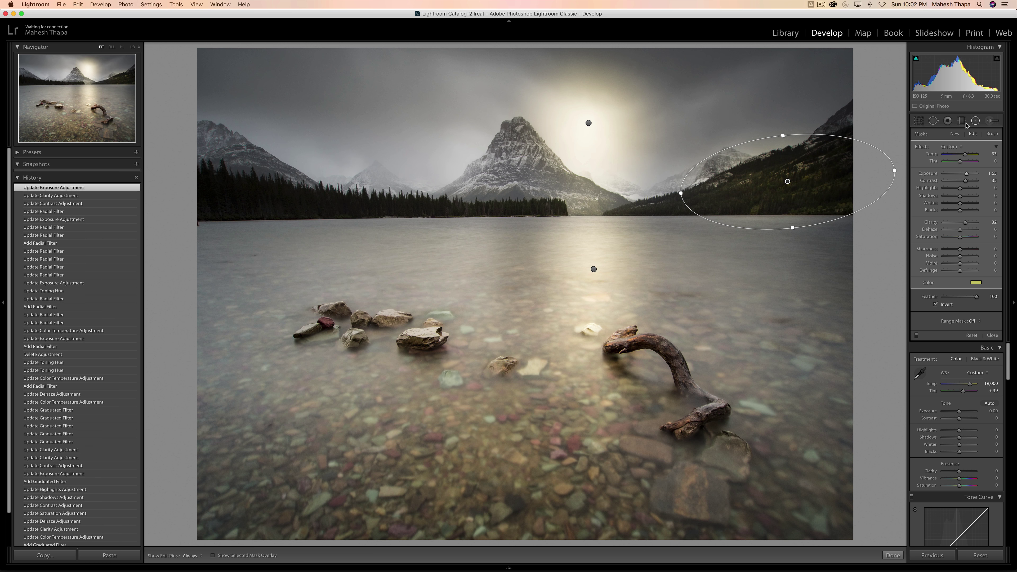
Step: Add another radial filter over the left treeline and mountain, tilted down along the slope and tall enough to cover both
{"action": "left_click", "coordinate": [955, 134]}
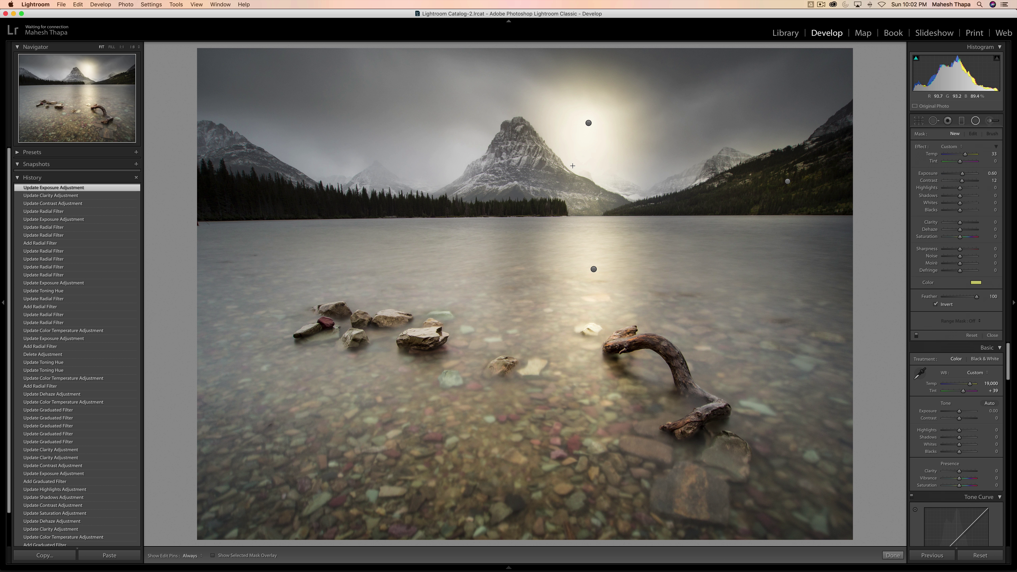
{"action": "left_click_drag", "start_coordinate": [248, 186], "coordinate": [365, 209]}
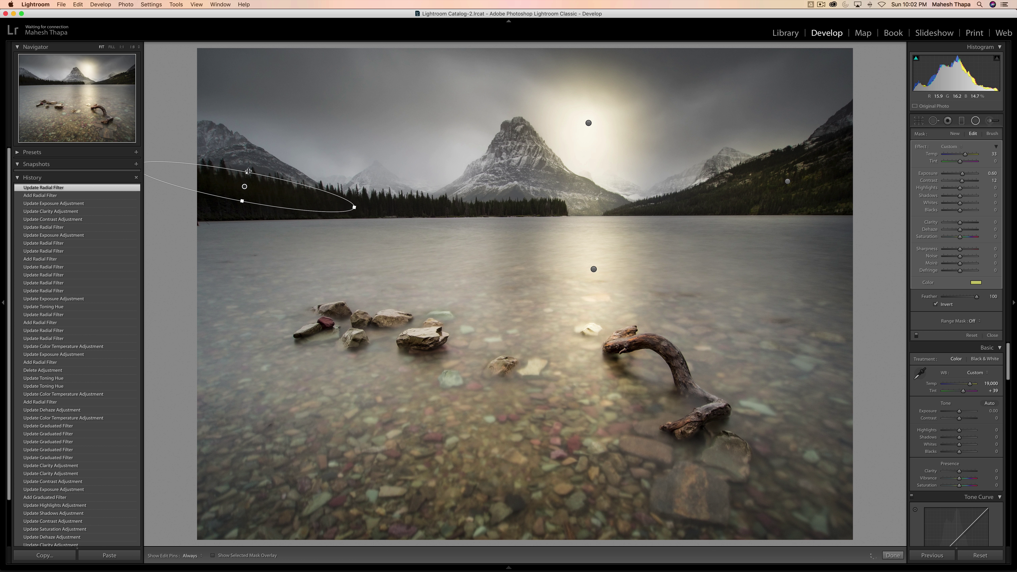
{"action": "left_click_drag", "start_coordinate": [274, 131], "coordinate": [285, 122]}
{"action": "left_click_drag", "start_coordinate": [268, 167], "coordinate": [270, 159]}
{"action": "left_click_drag", "start_coordinate": [267, 99], "coordinate": [260, 121]}
{"action": "left_click_drag", "start_coordinate": [250, 207], "coordinate": [243, 220]}
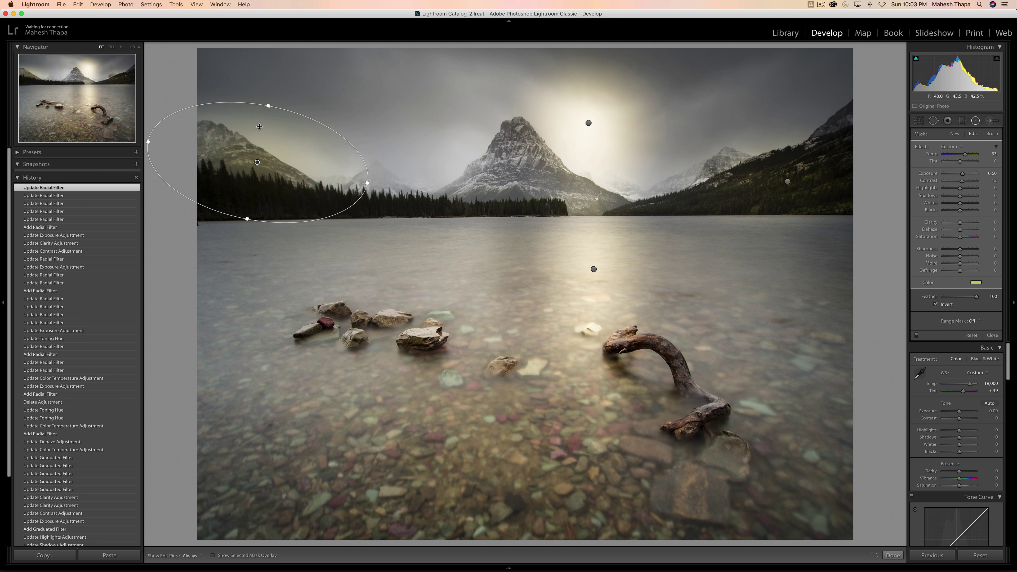
{"action": "left_click_drag", "start_coordinate": [268, 105], "coordinate": [264, 125]}
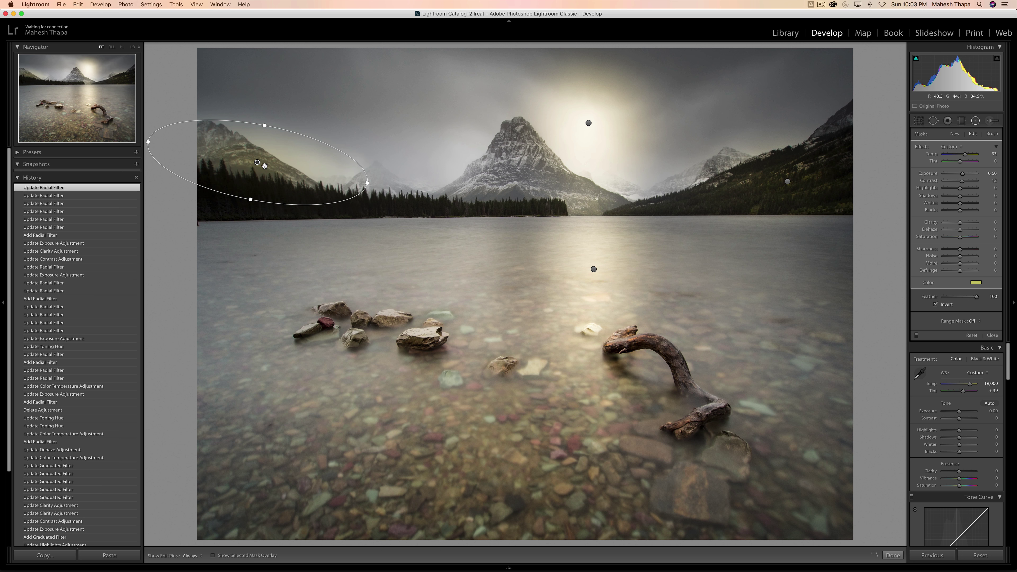
{"action": "left_click_drag", "start_coordinate": [257, 161], "coordinate": [250, 178]}
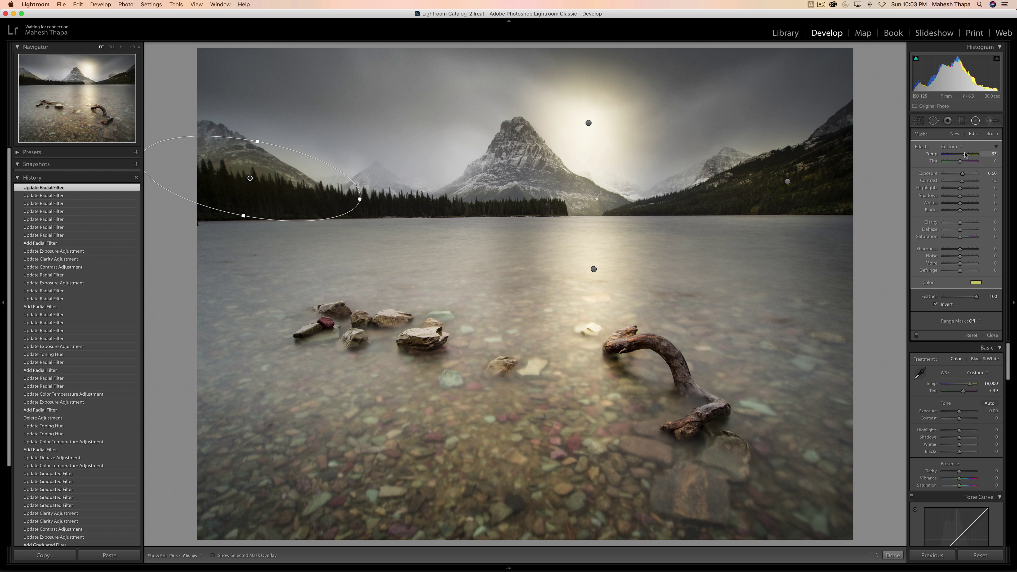
Step: Set the left treeline filter to temperature -13, exposure 2.49 and noise 46, and extend its ellipse farther right along the trees
{"action": "left_click_drag", "start_coordinate": [965, 154], "coordinate": [969, 178]}
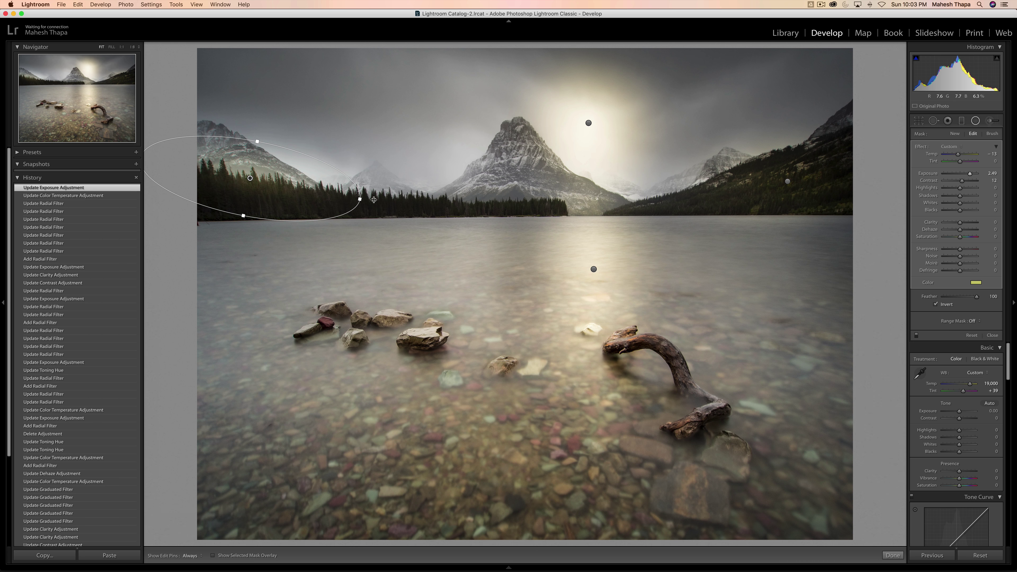
{"action": "left_click_drag", "start_coordinate": [360, 199], "coordinate": [416, 209]}
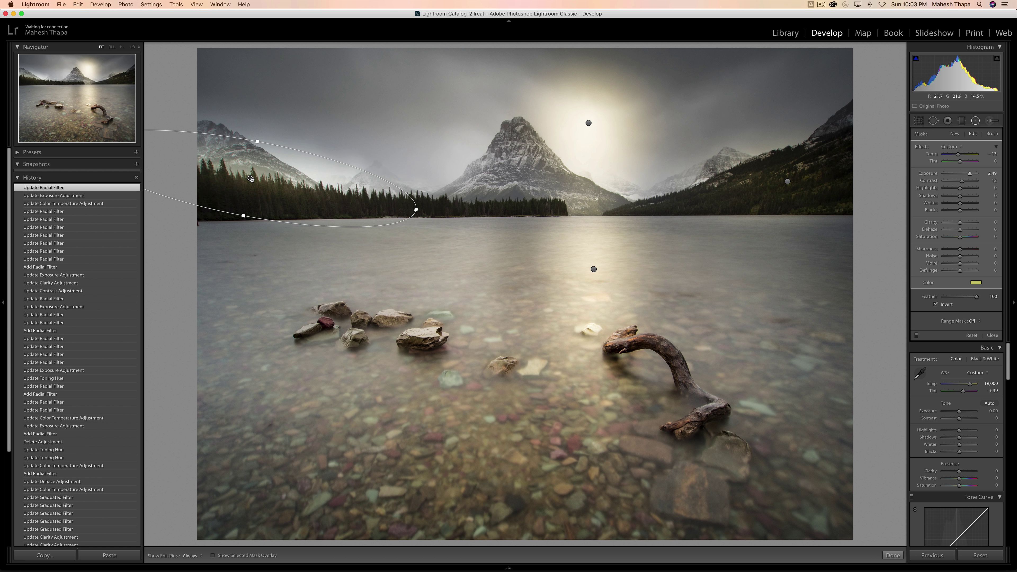
{"action": "left_click_drag", "start_coordinate": [250, 179], "coordinate": [251, 181]}
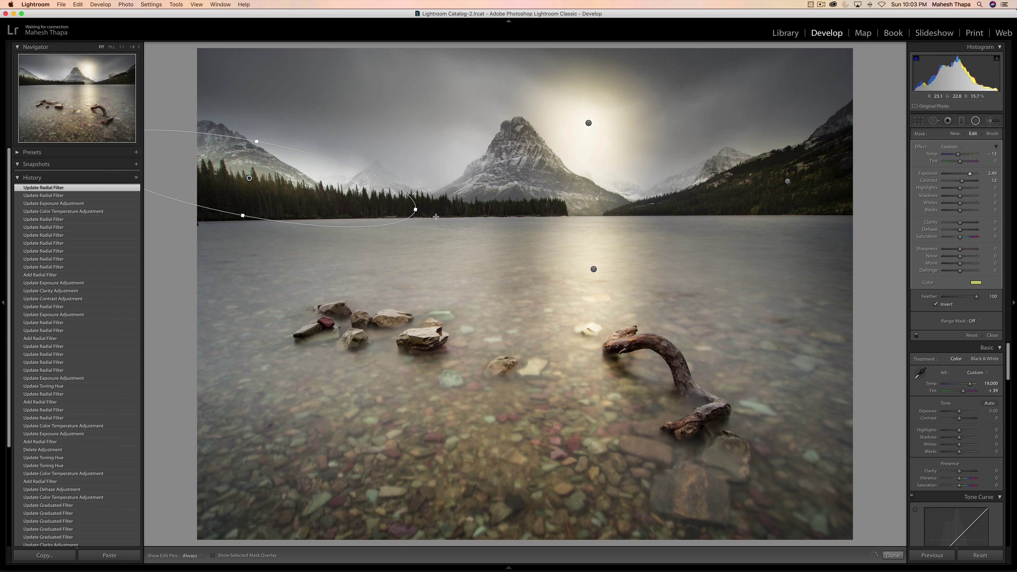
{"action": "left_click_drag", "start_coordinate": [424, 211], "coordinate": [429, 202]}
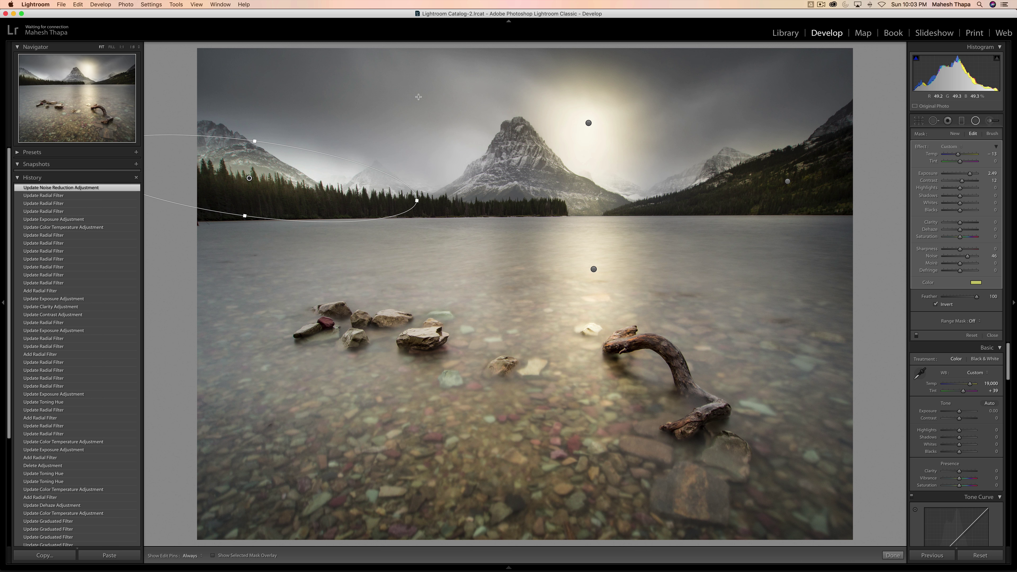
{"action": "left_click", "coordinate": [976, 121]}
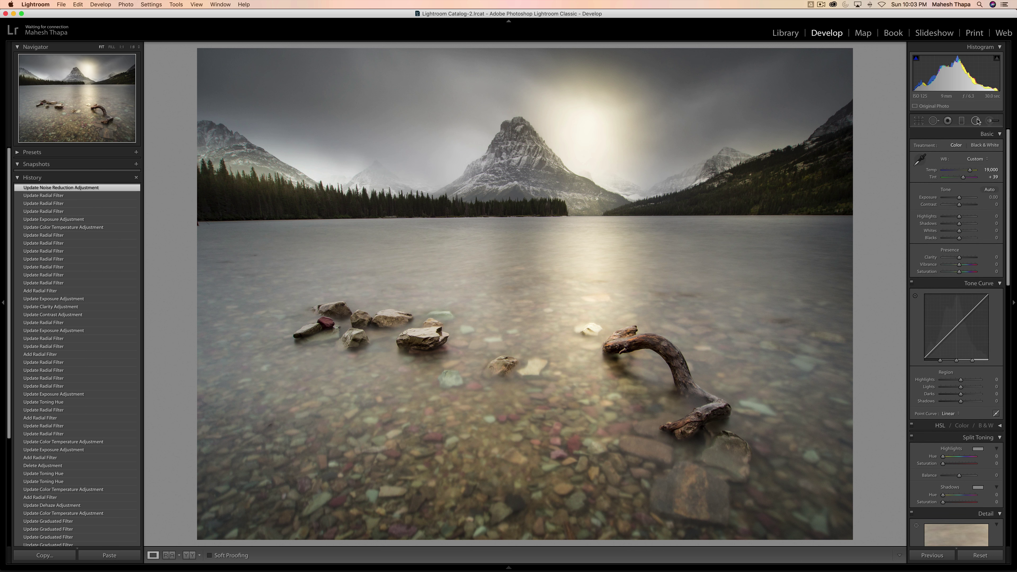
Step: Add a large elliptical radial filter over the sky left of the central peak
{"action": "left_click", "coordinate": [976, 121]}
{"action": "left_click_drag", "start_coordinate": [318, 76], "coordinate": [493, 142]}
{"action": "mouse_move", "coordinate": [565, 149]}
{"action": "left_mouse_down"}
{"action": "mouse_move", "coordinate": [587, 152]}
{"action": "mouse_move", "coordinate": [563, 151]}
{"action": "left_mouse_up"}
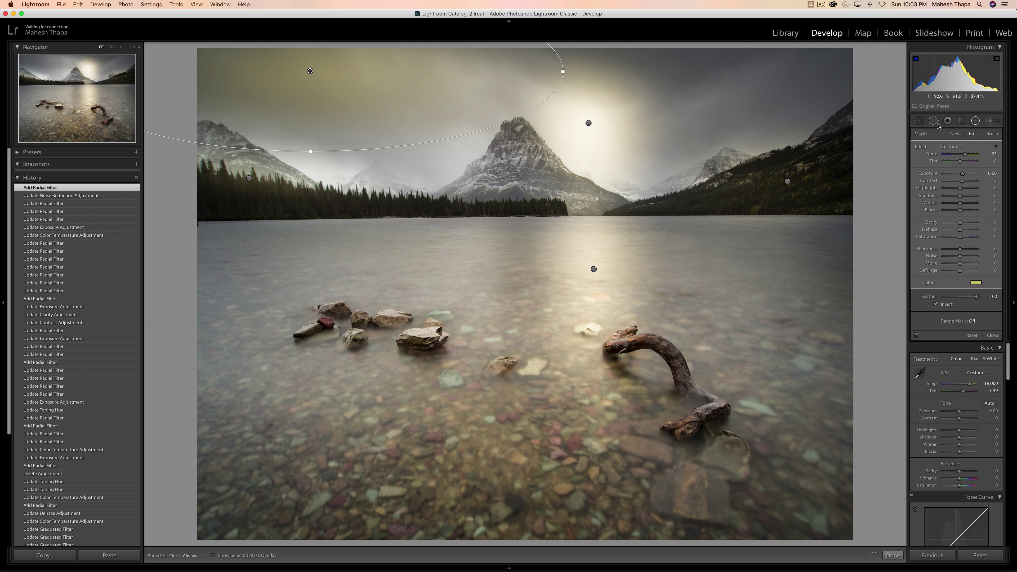
Step: Set the left sky filter's temperature to 3 and soften its tint to hue 53, saturation 22
{"action": "left_click", "coordinate": [976, 282]}
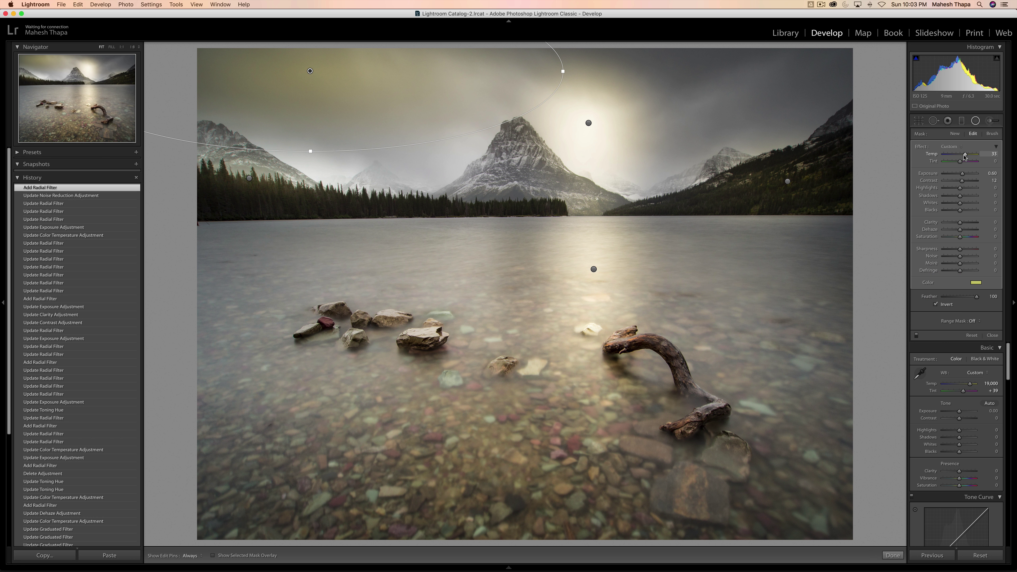
{"action": "mouse_move", "coordinate": [965, 154]}
{"action": "left_mouse_down"}
{"action": "mouse_move", "coordinate": [941, 155]}
{"action": "mouse_move", "coordinate": [953, 155]}
{"action": "left_mouse_up"}
{"action": "left_click_drag", "start_coordinate": [952, 155], "coordinate": [960, 157]}
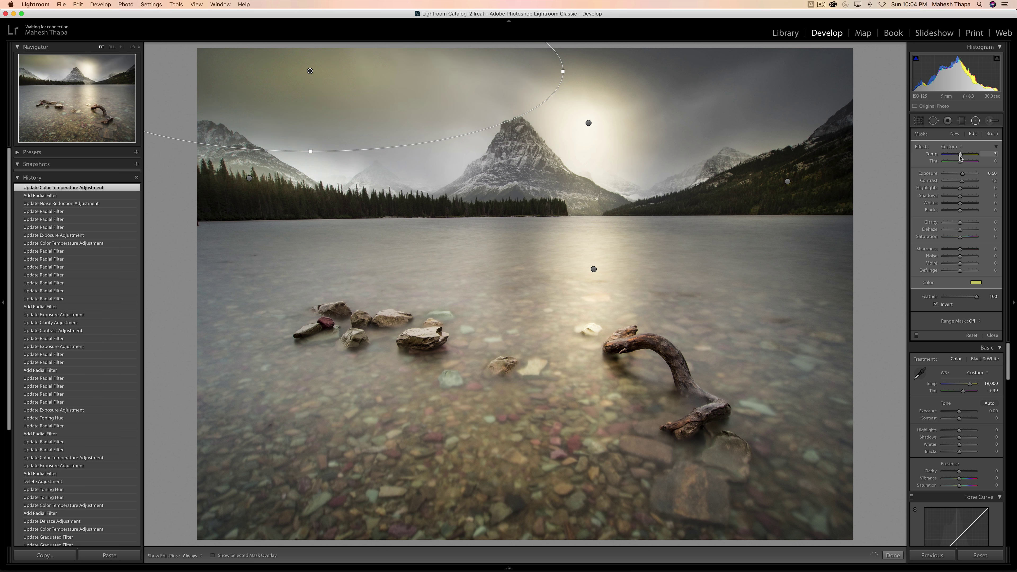
{"action": "left_click", "coordinate": [978, 282]}
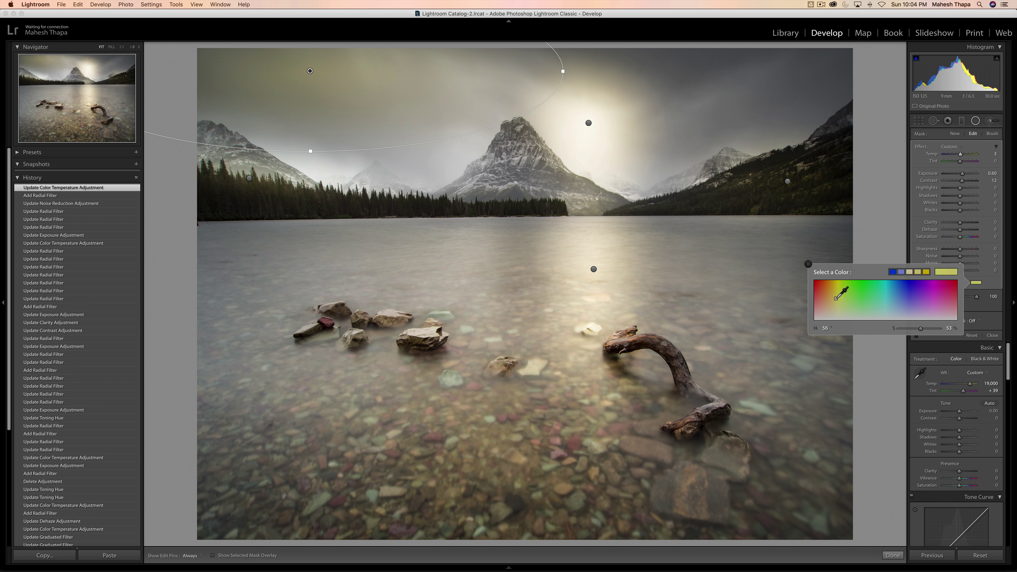
{"action": "left_click_drag", "start_coordinate": [837, 300], "coordinate": [835, 311]}
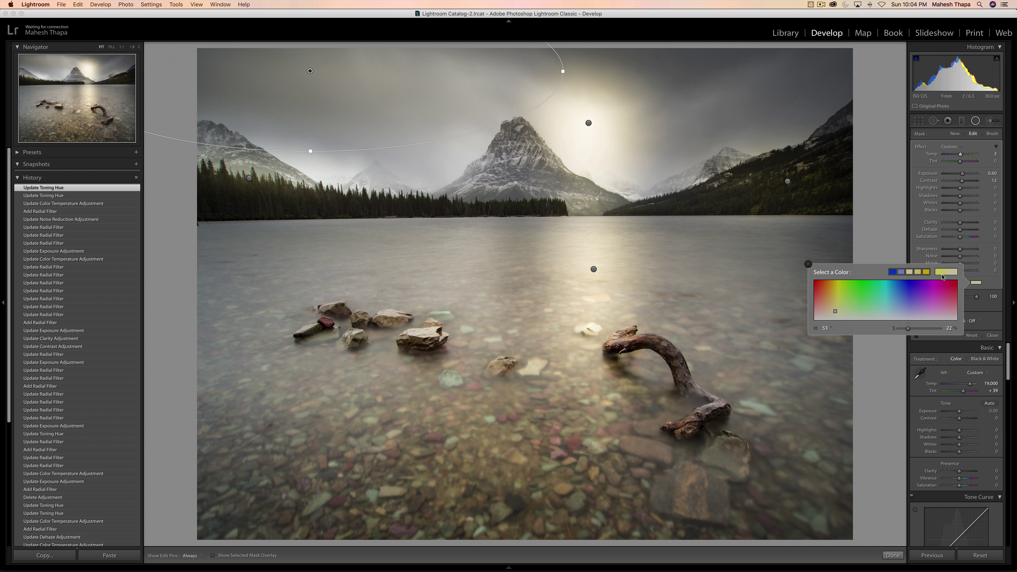
{"action": "left_click", "coordinate": [808, 264]}
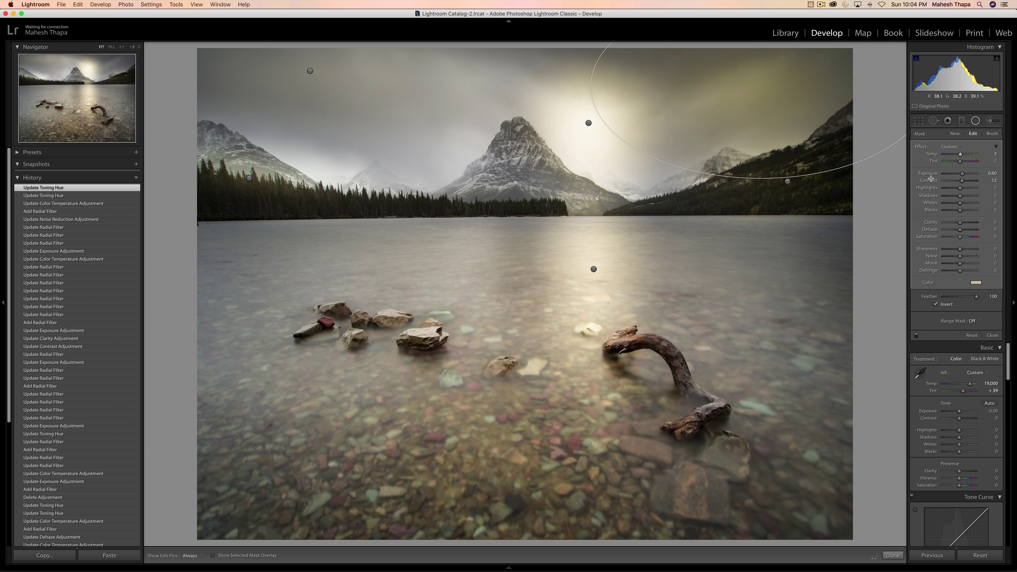
Step: Add a large radial filter in the sky right of the sun glow with exposure 1.39, and raise the left sky filter's exposure
{"action": "left_click_drag", "start_coordinate": [930, 157], "coordinate": [965, 176]}
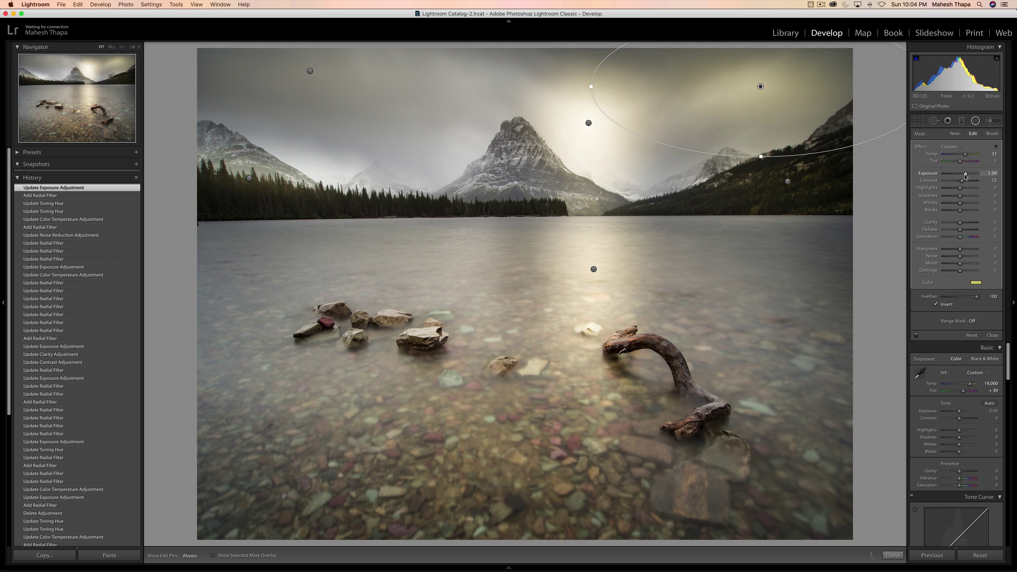
{"action": "left_click", "coordinate": [310, 71]}
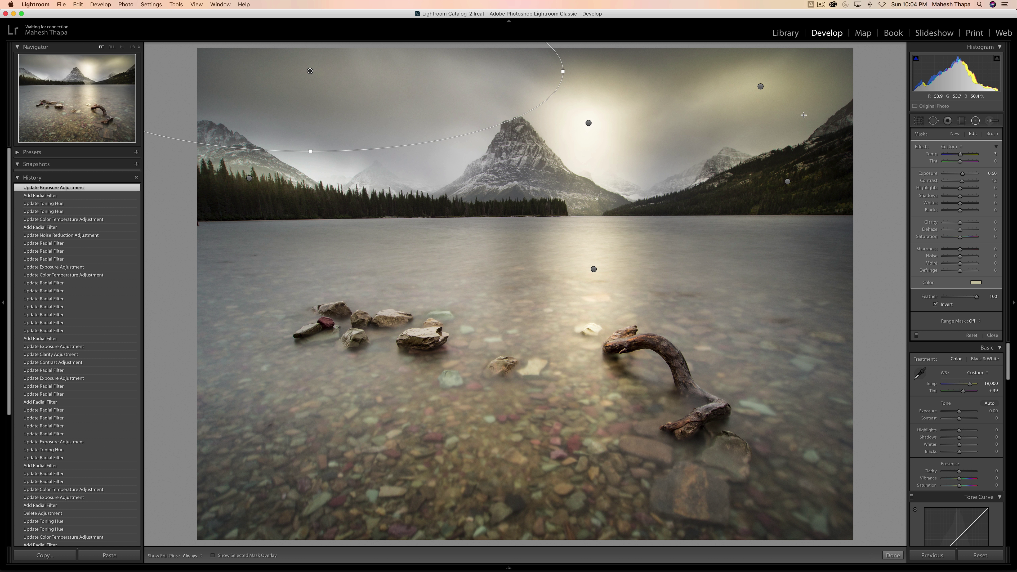
{"action": "left_click_drag", "start_coordinate": [962, 174], "coordinate": [965, 175]}
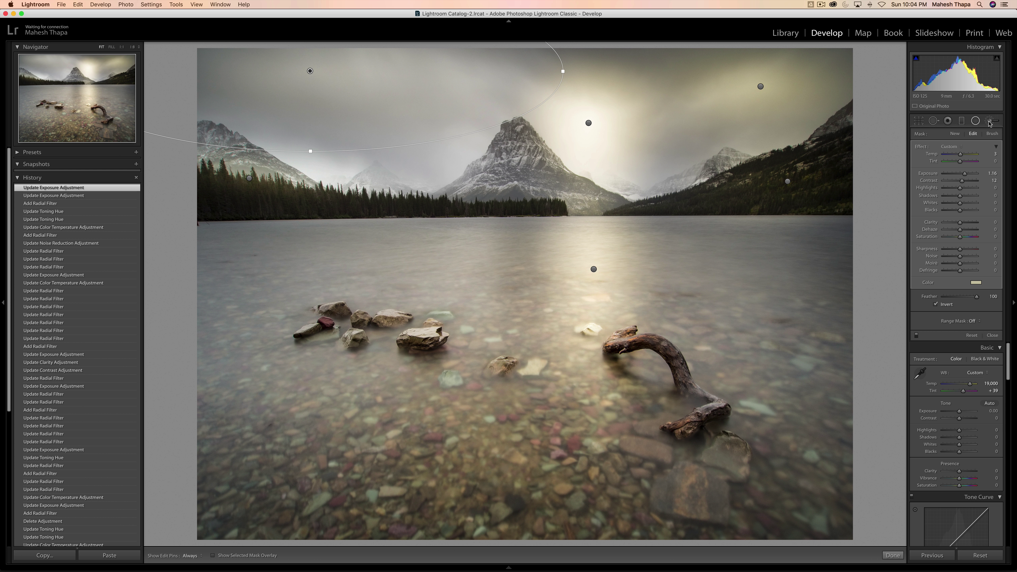
Step: Finish radial filter editing and set the photo's overall temperature to 41,512, clarity to +26 and contrast to +20
{"action": "left_click", "coordinate": [974, 123]}
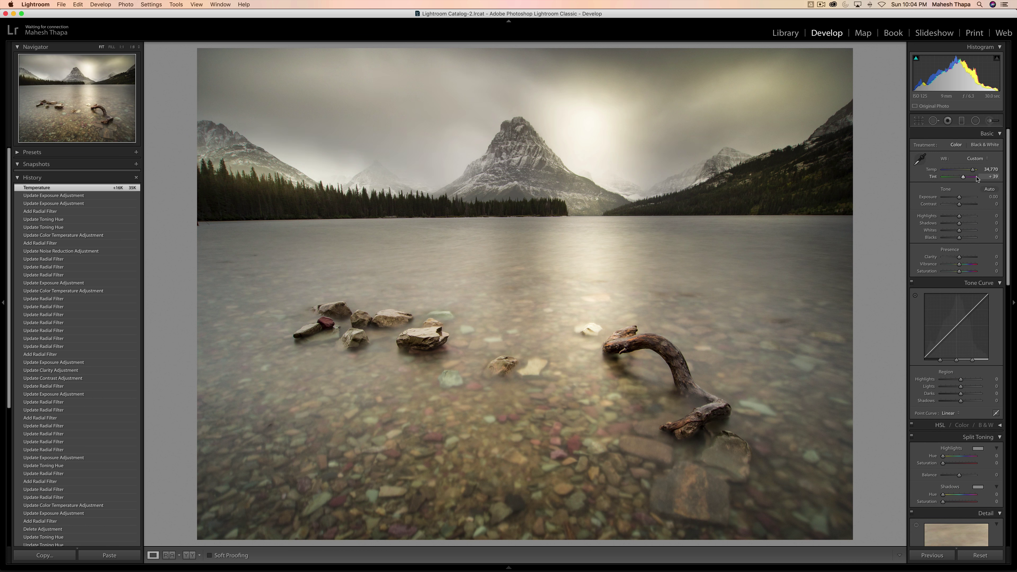
{"action": "left_click_drag", "start_coordinate": [971, 170], "coordinate": [974, 170]}
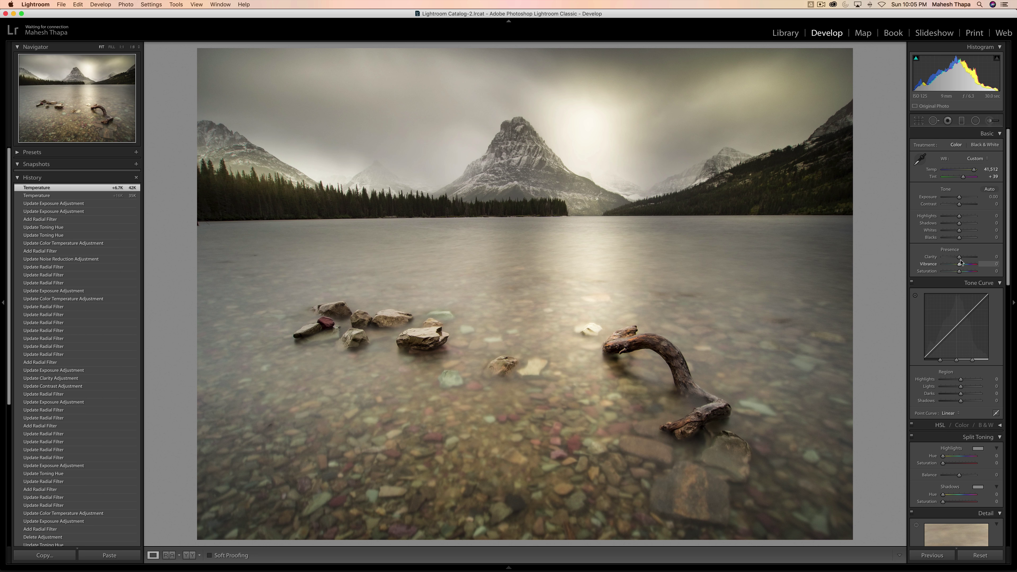
{"action": "left_click_drag", "start_coordinate": [960, 259], "coordinate": [964, 258]}
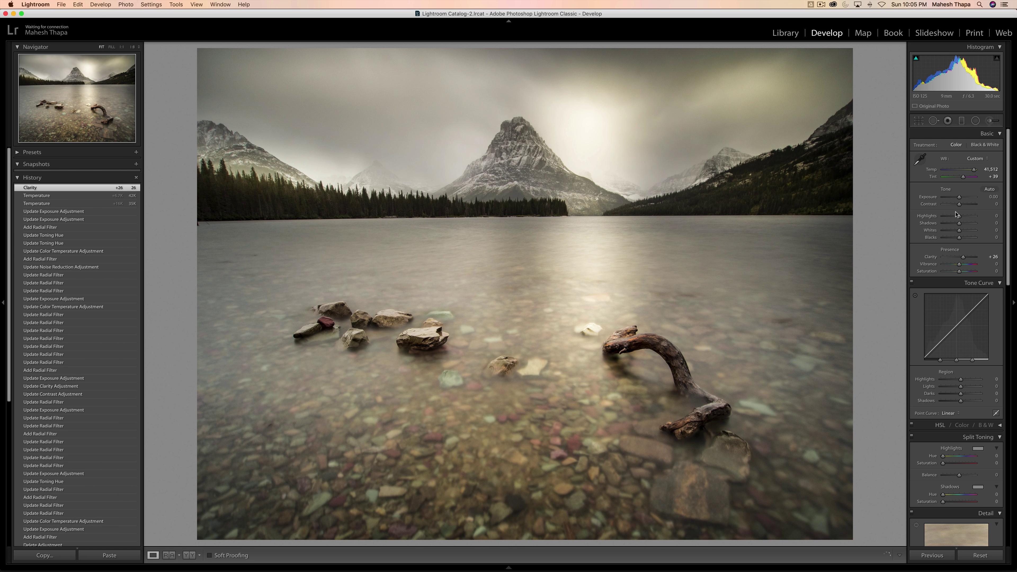
{"action": "left_click_drag", "start_coordinate": [959, 205], "coordinate": [962, 205]}
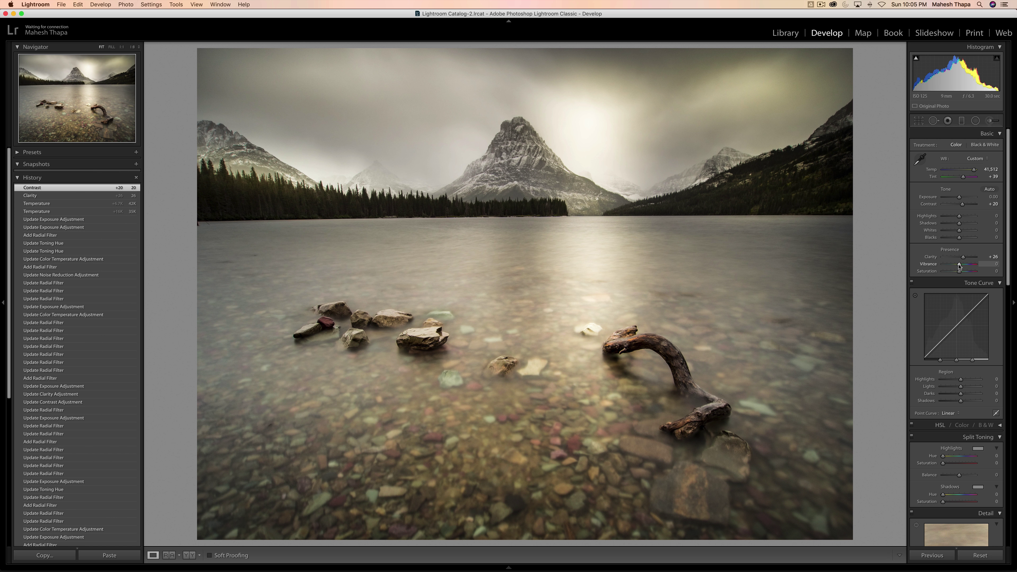
Step: Set the photo's overall vibrance to +10, exposure to +0.30 and highlights to -27
{"action": "left_click_drag", "start_coordinate": [959, 265], "coordinate": [960, 265]}
{"action": "scroll", "coordinate": [953, 202], "scroll_direction": "down", "scroll_amount": 2}
{"action": "scroll", "coordinate": [956, 201], "scroll_direction": "up", "scroll_amount": 2}
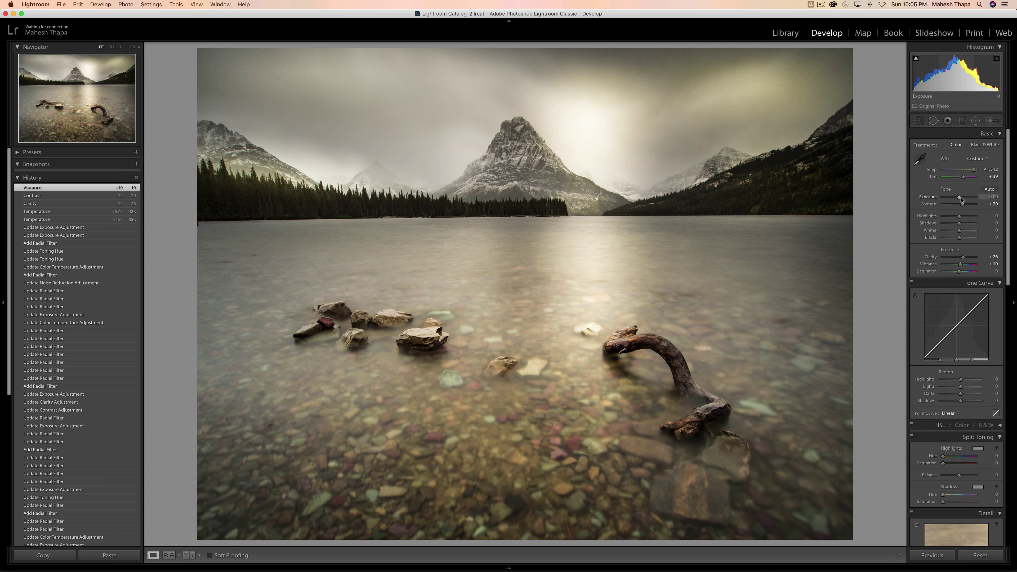
{"action": "left_click_drag", "start_coordinate": [959, 198], "coordinate": [959, 198]}
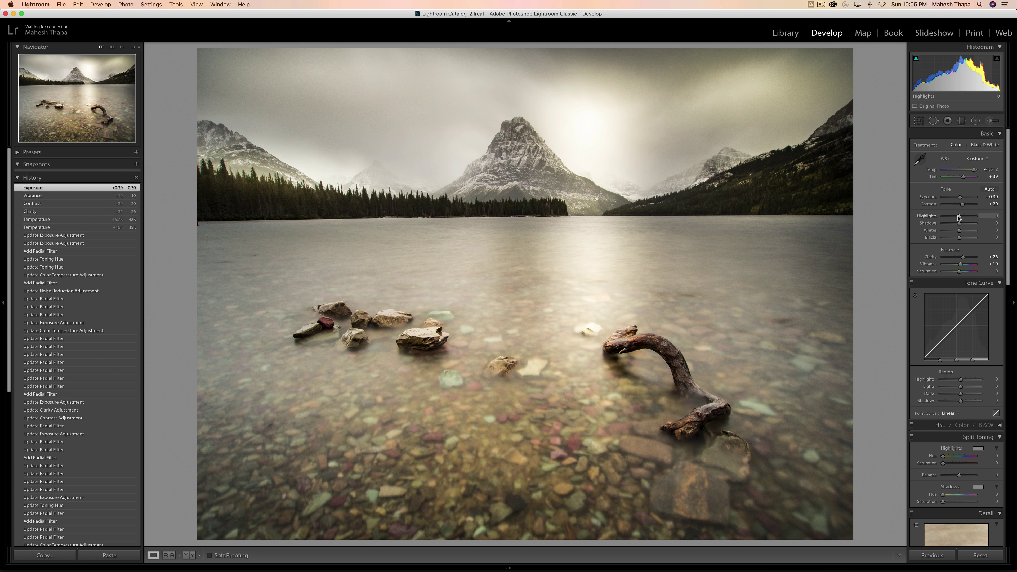
{"action": "left_click_drag", "start_coordinate": [958, 216], "coordinate": [955, 217]}
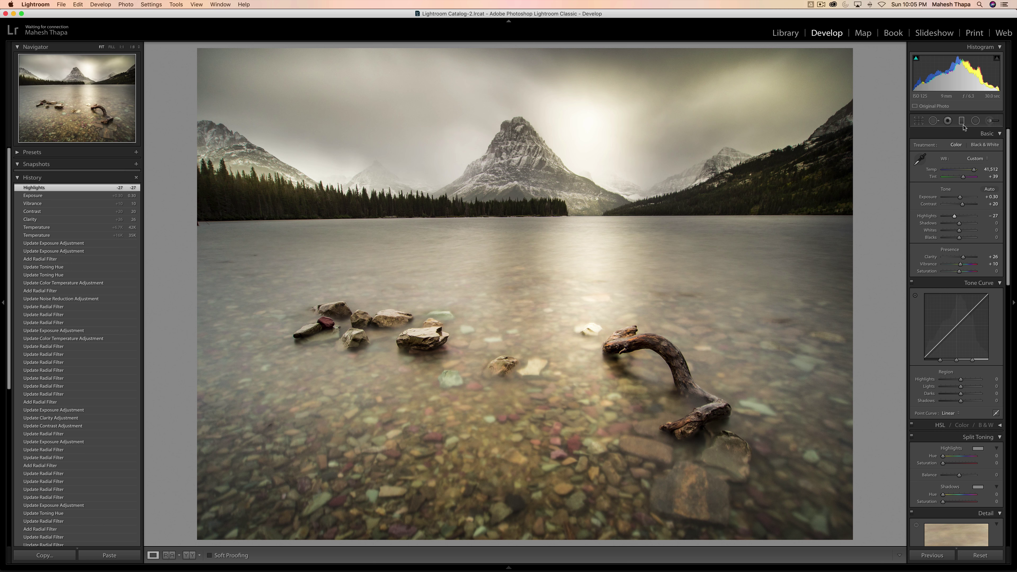
Step: Set the sun glow radial filter's exposure to 2.28 and temperature to 100, and its tint color to hue 59, saturation 71
{"action": "left_click", "coordinate": [975, 124]}
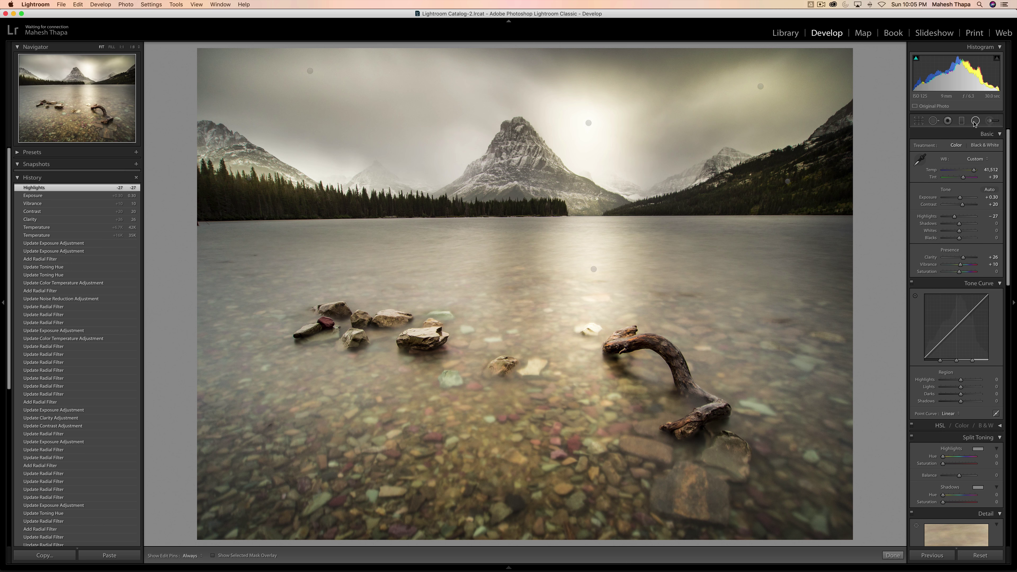
{"action": "left_click", "coordinate": [587, 123]}
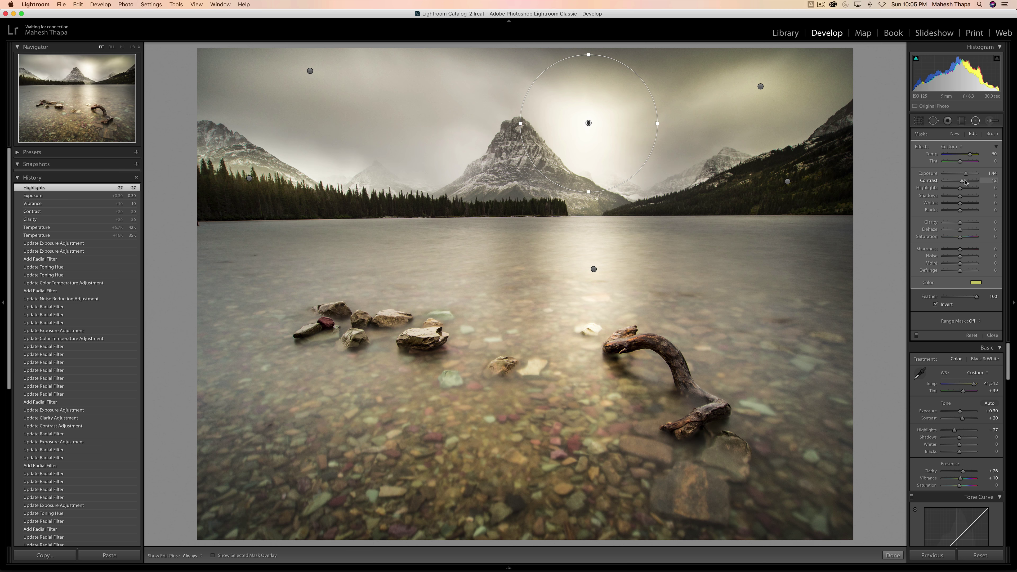
{"action": "left_click_drag", "start_coordinate": [965, 175], "coordinate": [969, 175]}
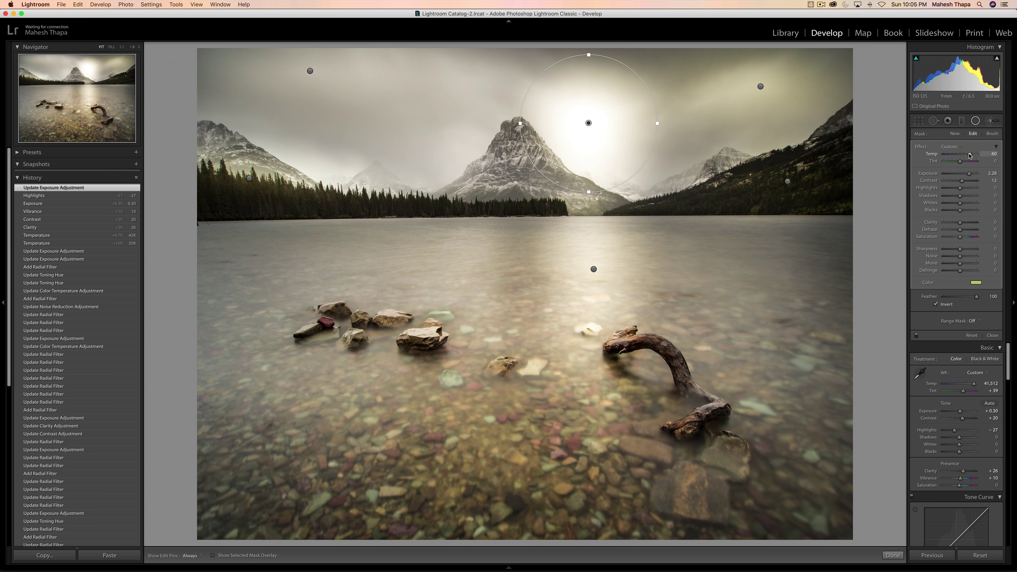
{"action": "left_click_drag", "start_coordinate": [969, 156], "coordinate": [980, 156]}
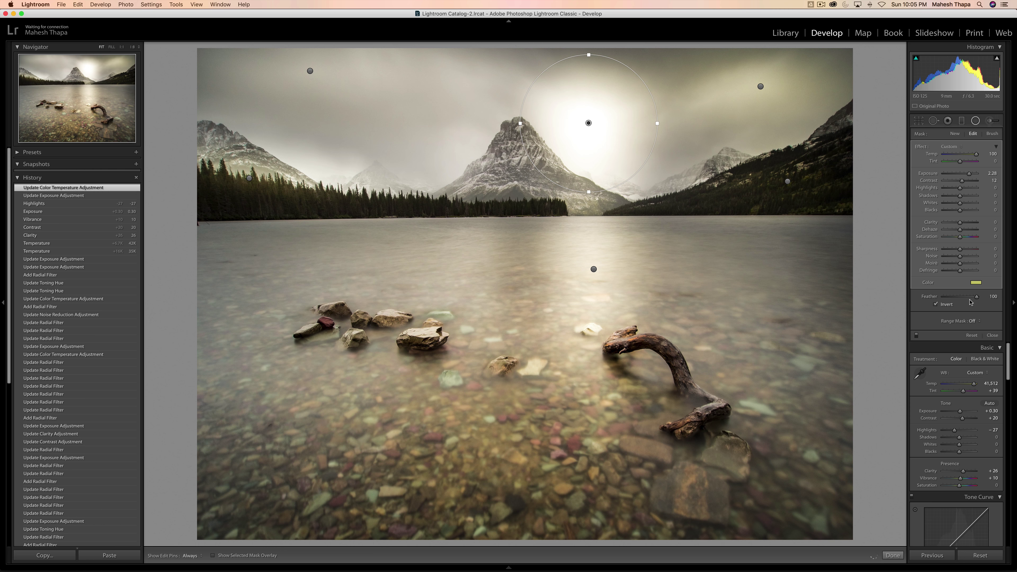
{"action": "left_click", "coordinate": [975, 283]}
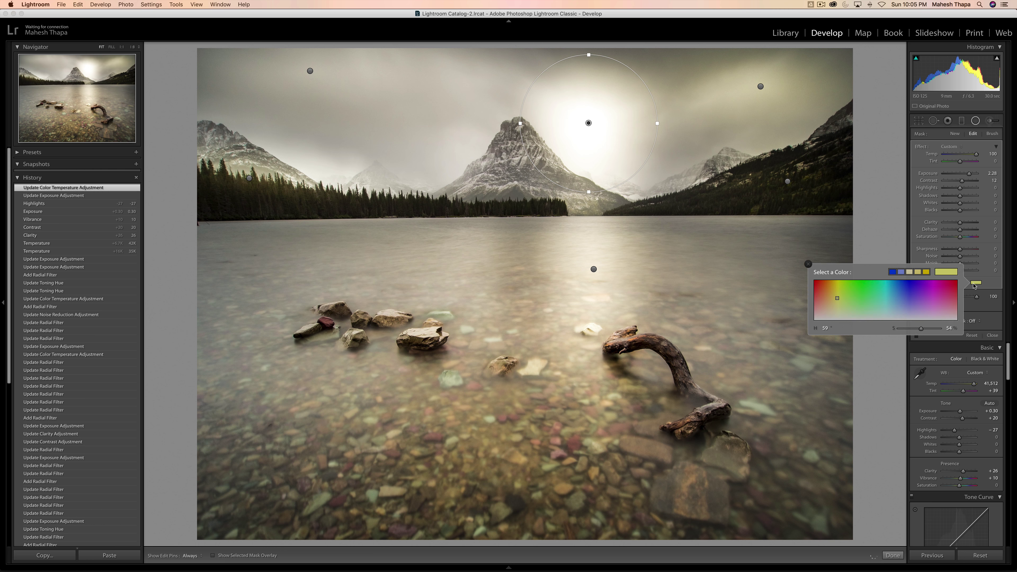
{"action": "left_click", "coordinate": [837, 292]}
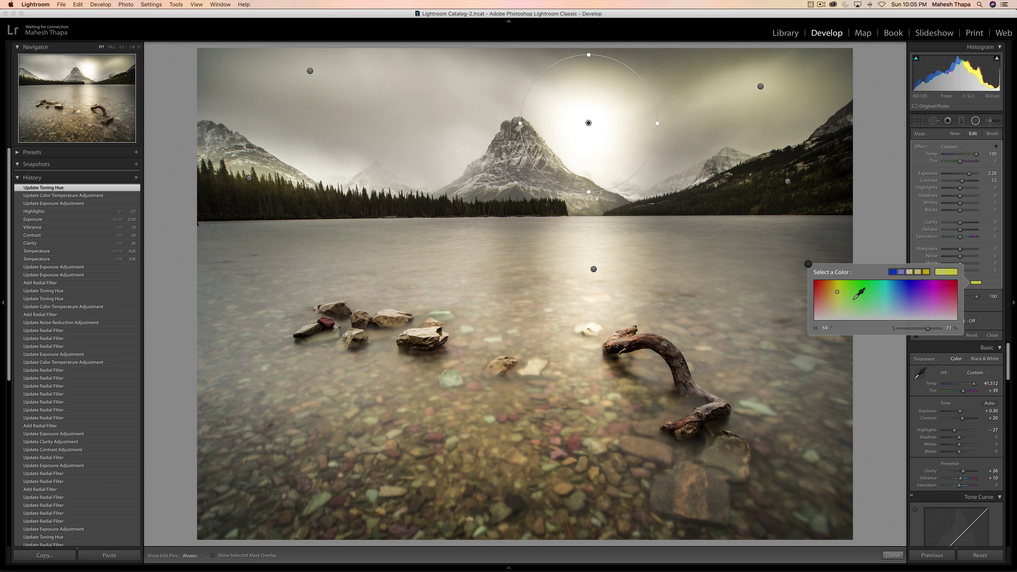
{"action": "left_click", "coordinate": [808, 264]}
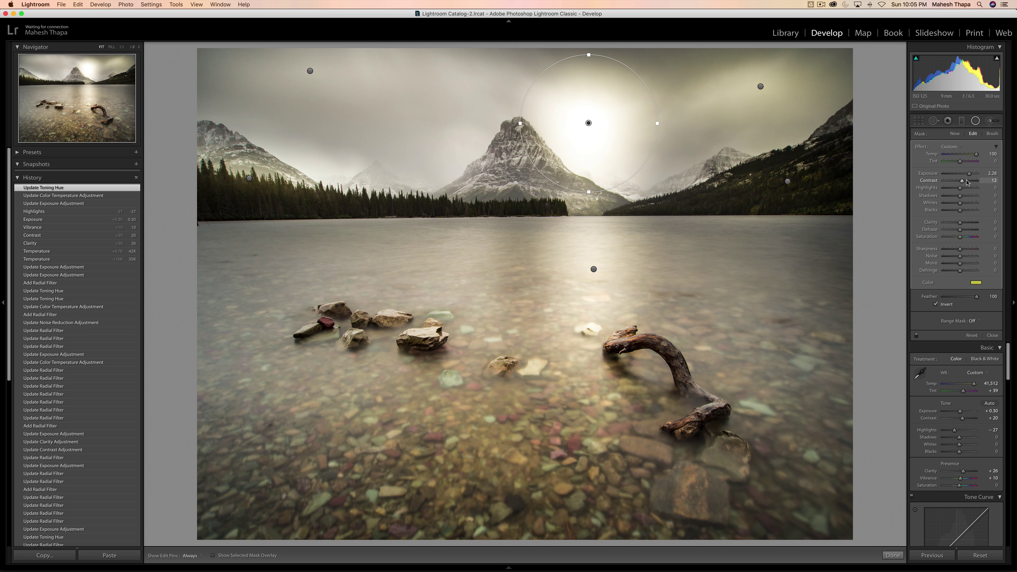
Step: Set the sun glow filter's contrast to 72, clarity to 59, dehaze to 37, exposure to 1.90 and feather to 72, and finish filter editing
{"action": "left_click_drag", "start_coordinate": [961, 181], "coordinate": [972, 181]}
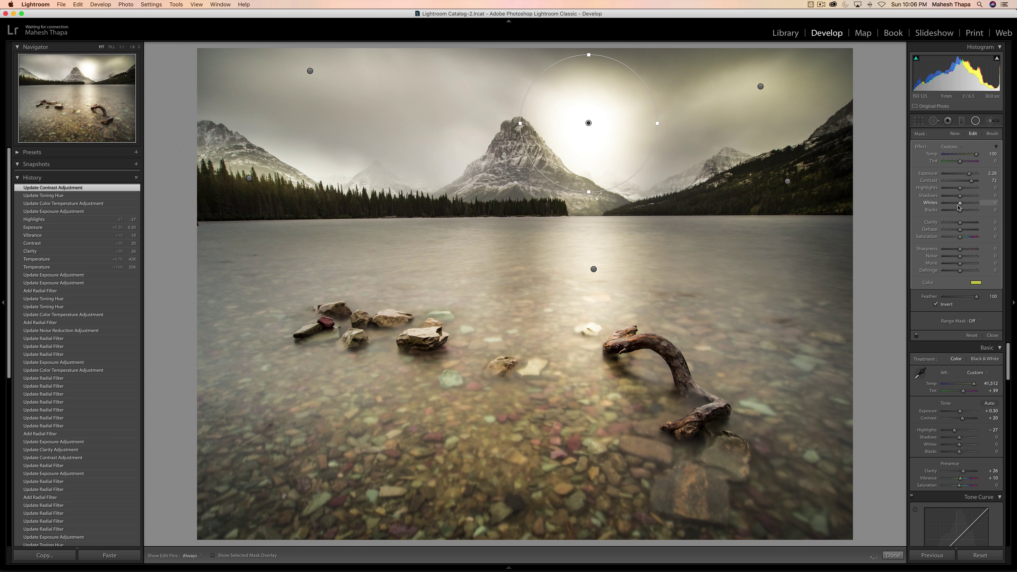
{"action": "mouse_move", "coordinate": [960, 224]}
{"action": "left_mouse_down"}
{"action": "mouse_move", "coordinate": [970, 222]}
{"action": "mouse_move", "coordinate": [966, 230]}
{"action": "left_mouse_up"}
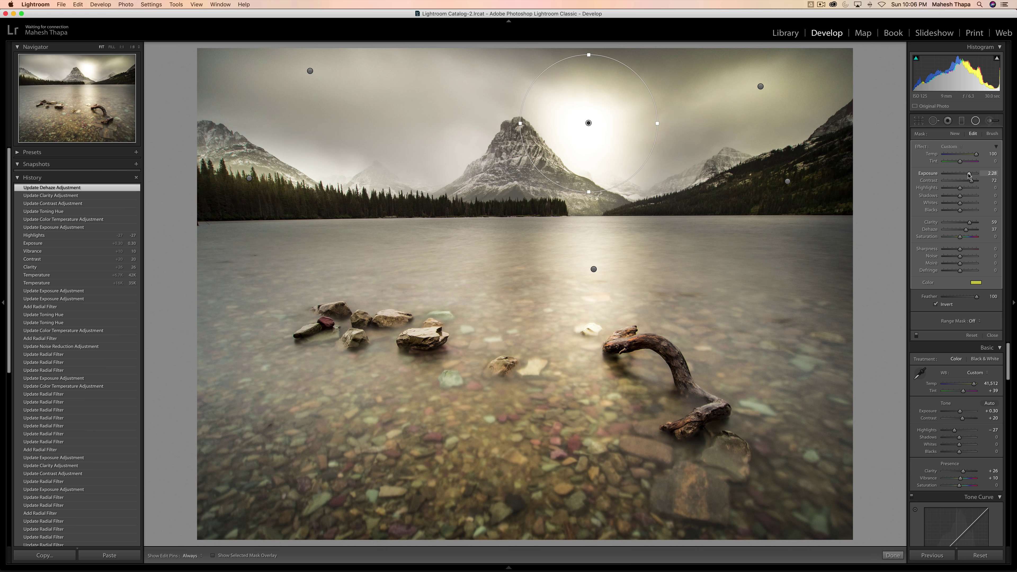
{"action": "left_click_drag", "start_coordinate": [968, 174], "coordinate": [968, 175]}
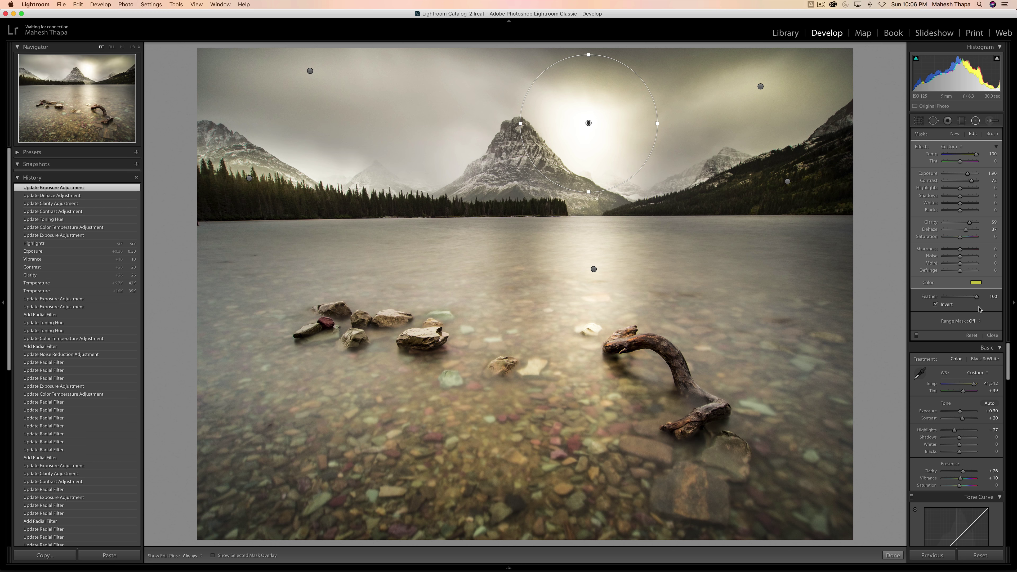
{"action": "left_click_drag", "start_coordinate": [976, 299], "coordinate": [956, 299]}
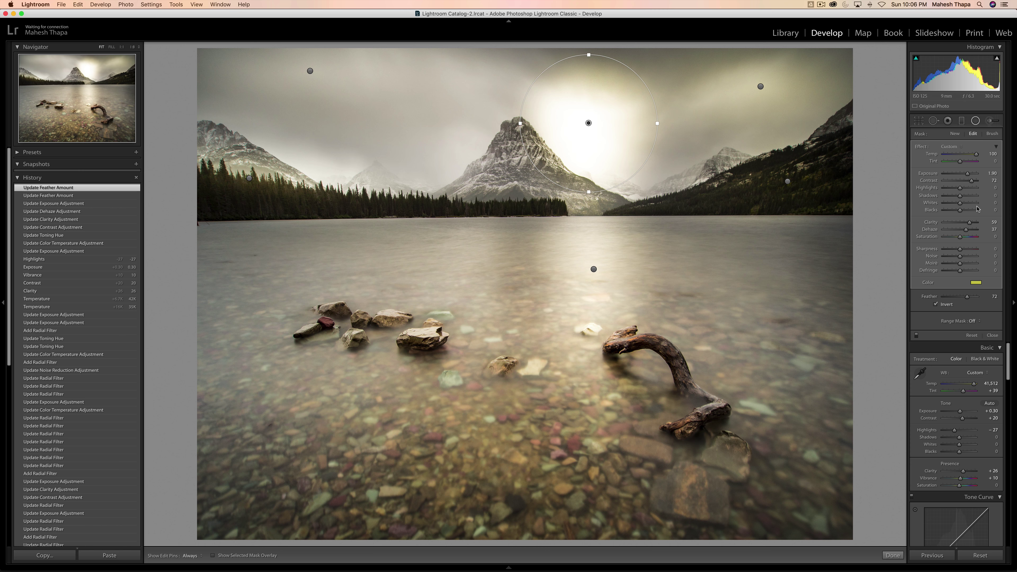
{"action": "left_click", "coordinate": [975, 121]}
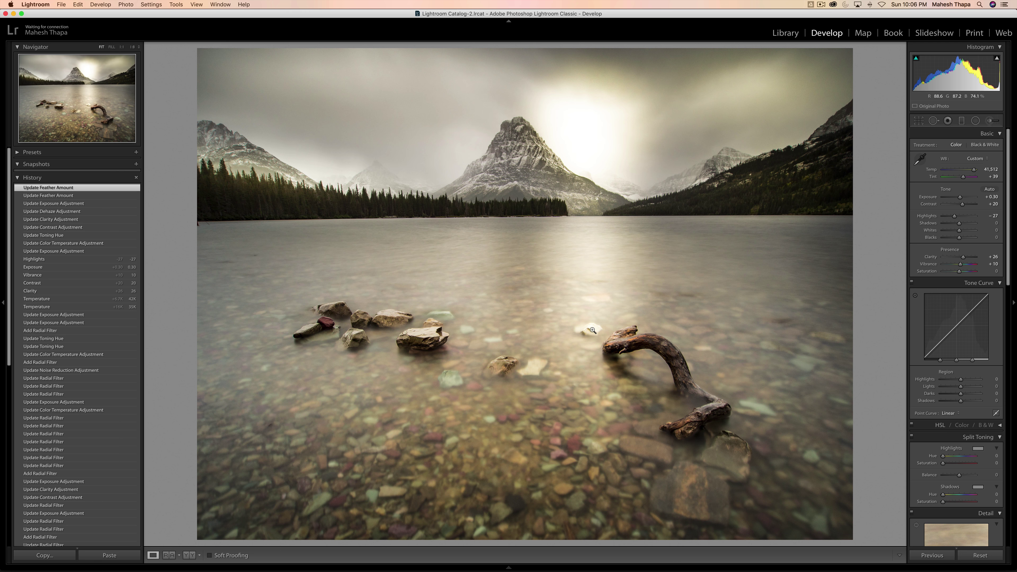
Step: Compare the photo at its initial Reset Settings history state with the latest edited state, and return to the latest state
{"action": "scroll", "coordinate": [106, 392], "scroll_direction": "down", "scroll_amount": 10}
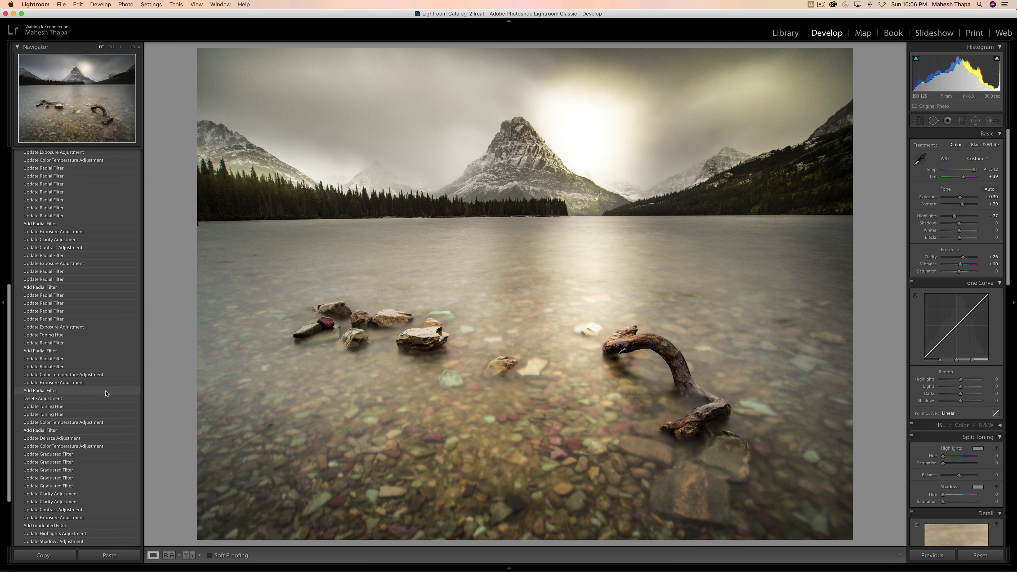
{"action": "scroll", "coordinate": [106, 392], "scroll_direction": "down", "scroll_amount": 3}
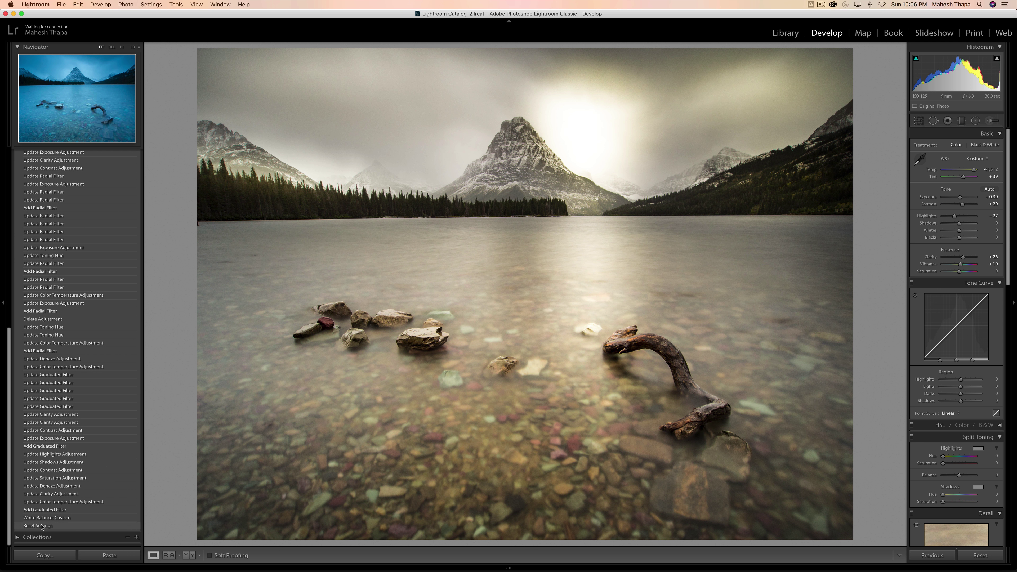
{"action": "left_click", "coordinate": [42, 526]}
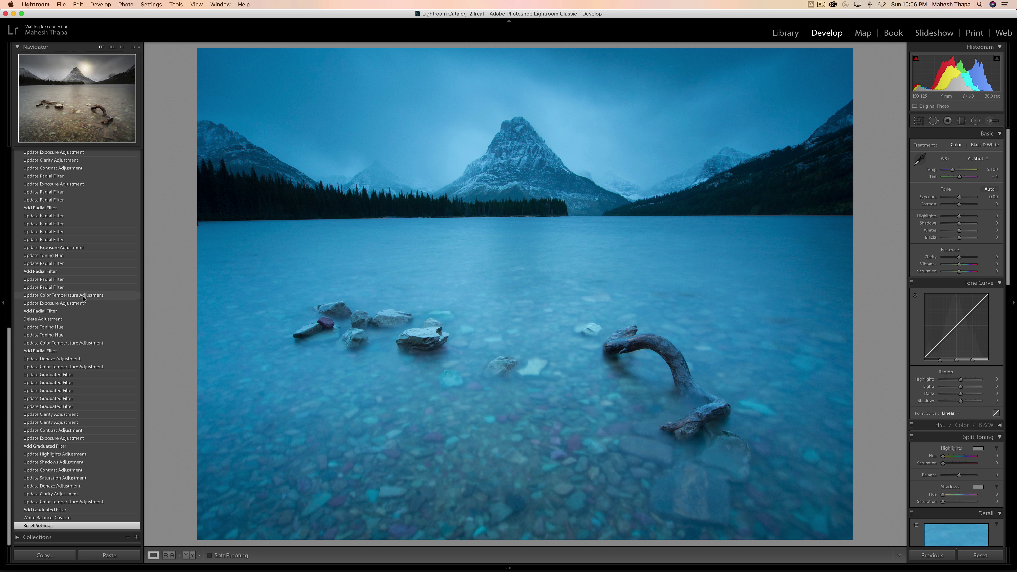
{"action": "scroll", "coordinate": [80, 280], "scroll_direction": "up", "scroll_amount": 15}
{"action": "left_click", "coordinate": [54, 187]}
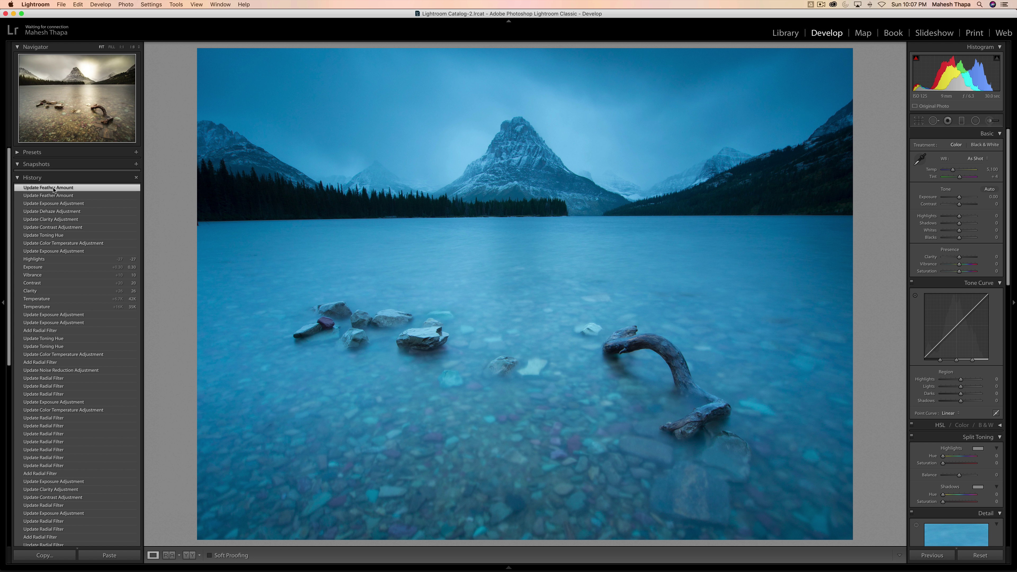